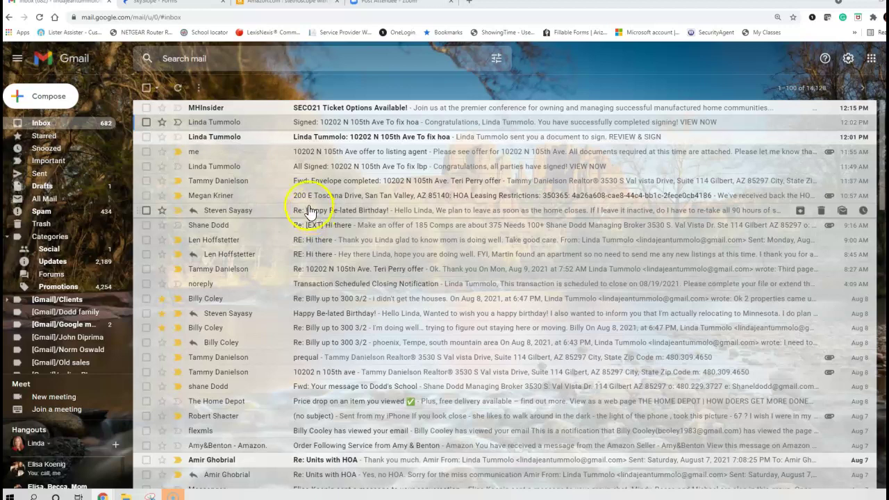
# - Open the forwarded 'Envelope completed' email and view its 46-page signed document PDF
pyautogui.click(309, 182)
pyautogui.scroll(-3, 419, 314)
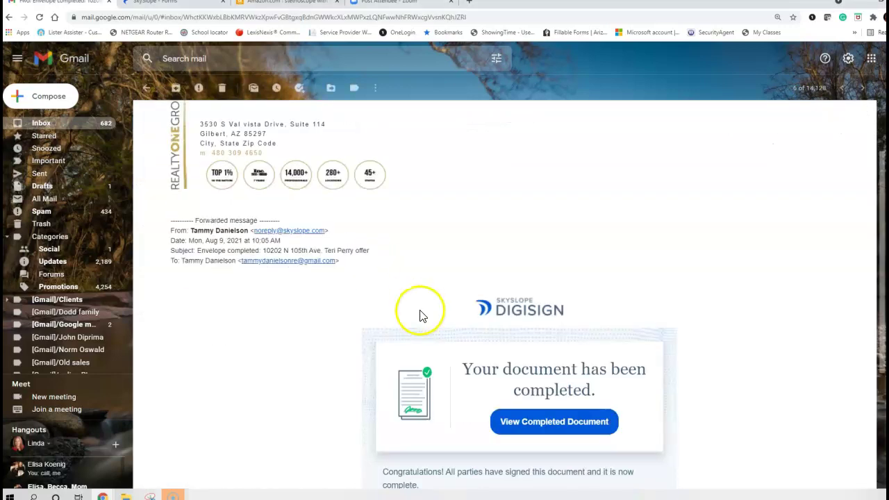
pyautogui.click(544, 328)
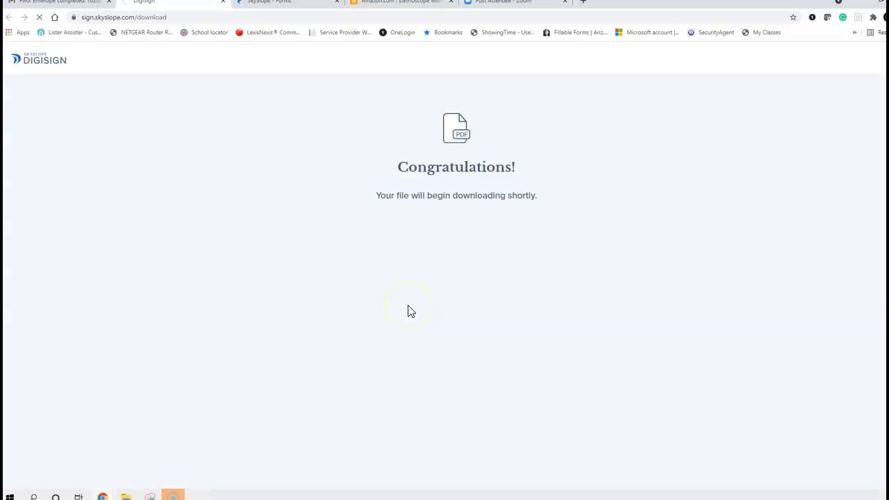
pyautogui.click(437, 284)
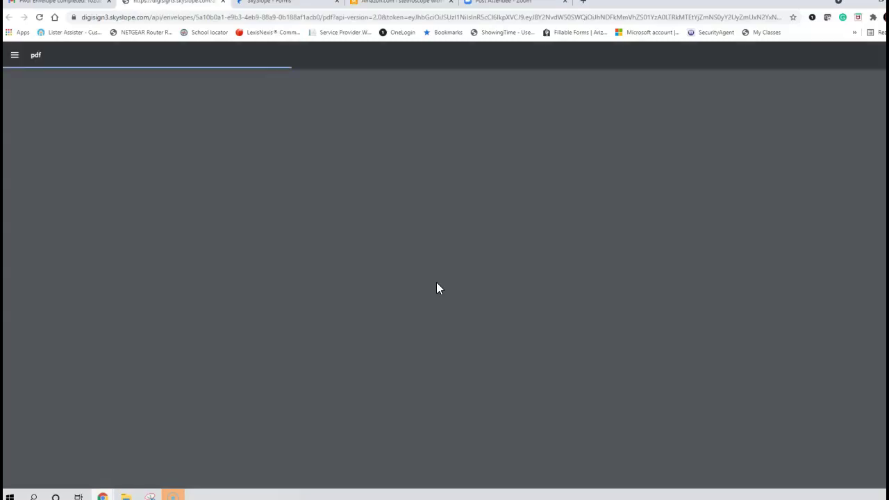
pyautogui.click(416, 254)
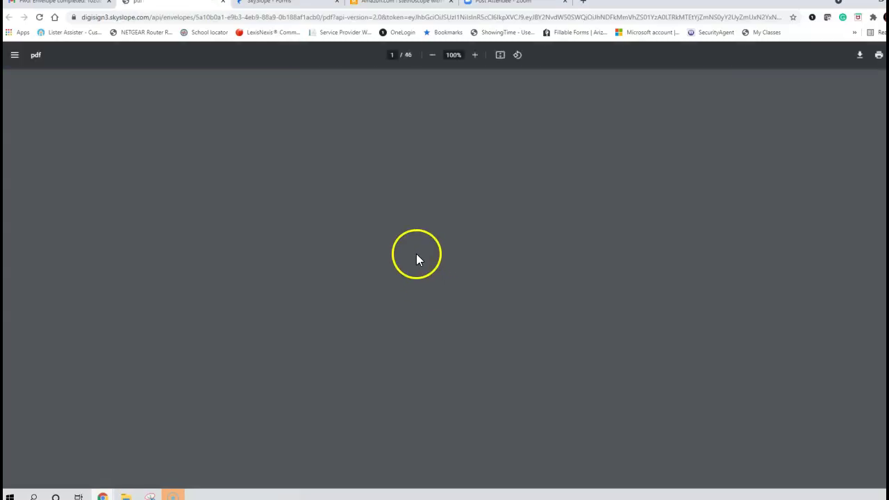
# - Scroll through the signed PDF pages, checking the signatures
pyautogui.scroll(-3, 417, 254)
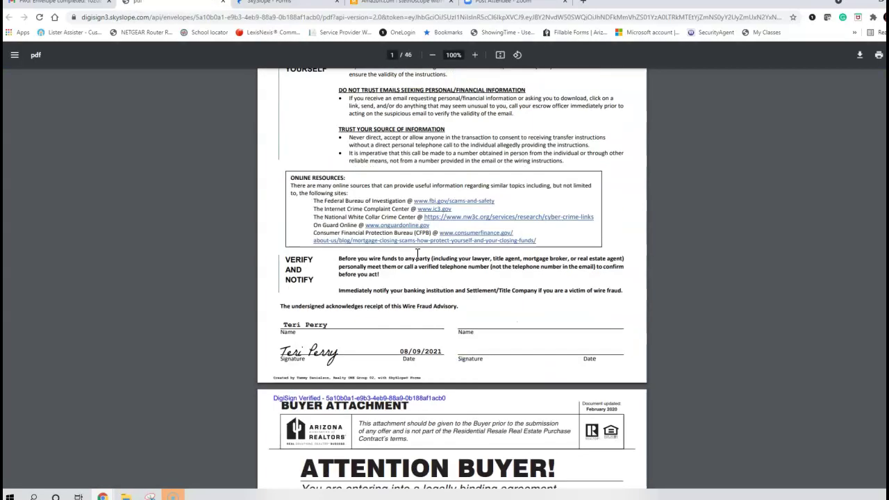
pyautogui.scroll(-13, 418, 320)
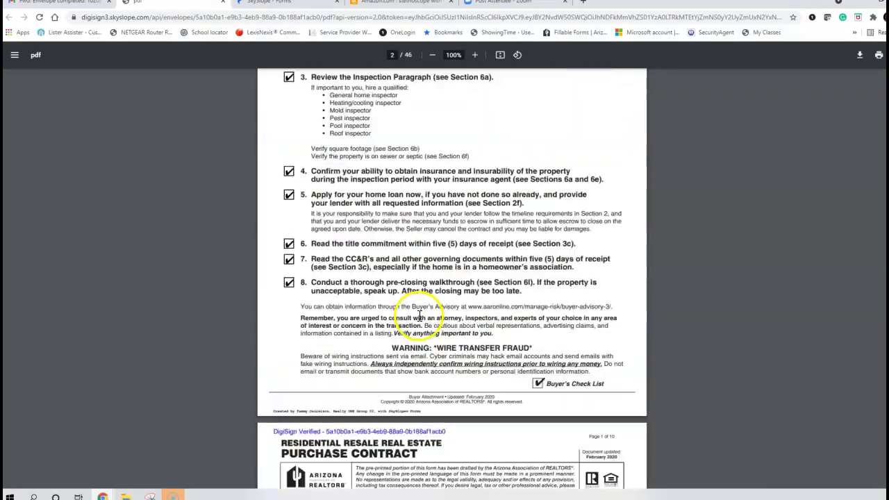
pyautogui.scroll(-20, 419, 320)
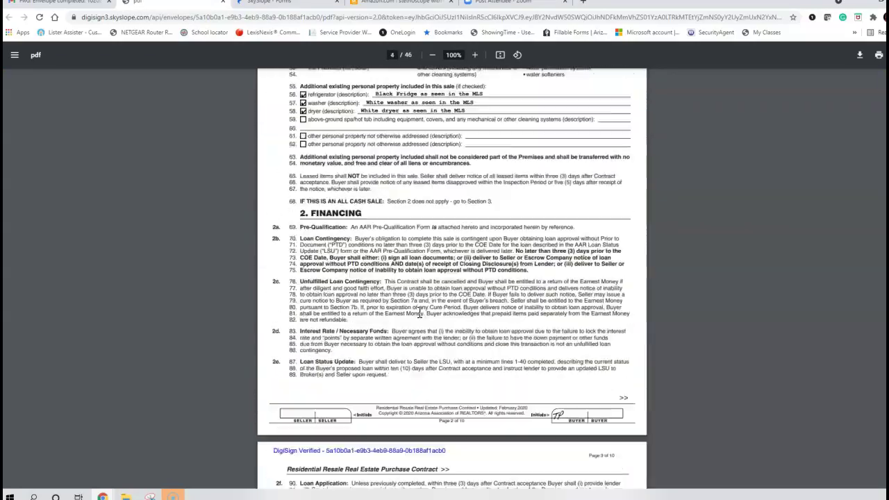
pyautogui.scroll(-20, 419, 313)
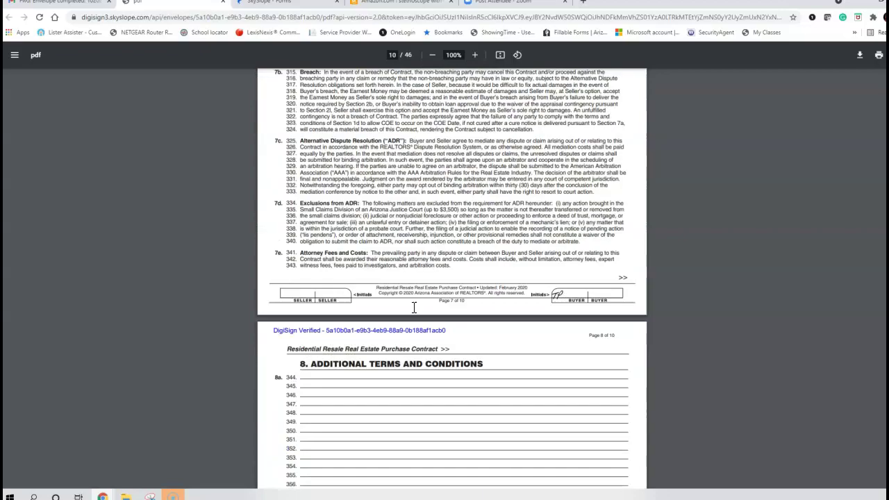
pyautogui.scroll(-20, 414, 313)
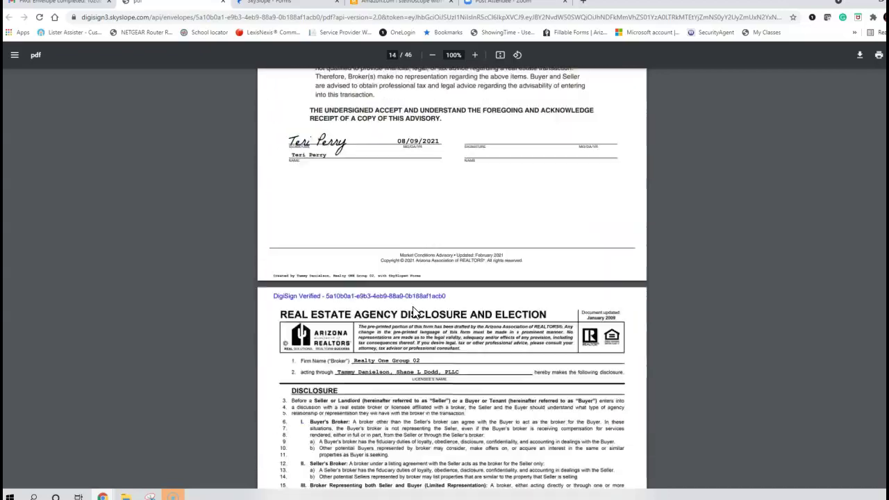
pyautogui.scroll(-10, 413, 312)
pyautogui.scroll(8, 412, 313)
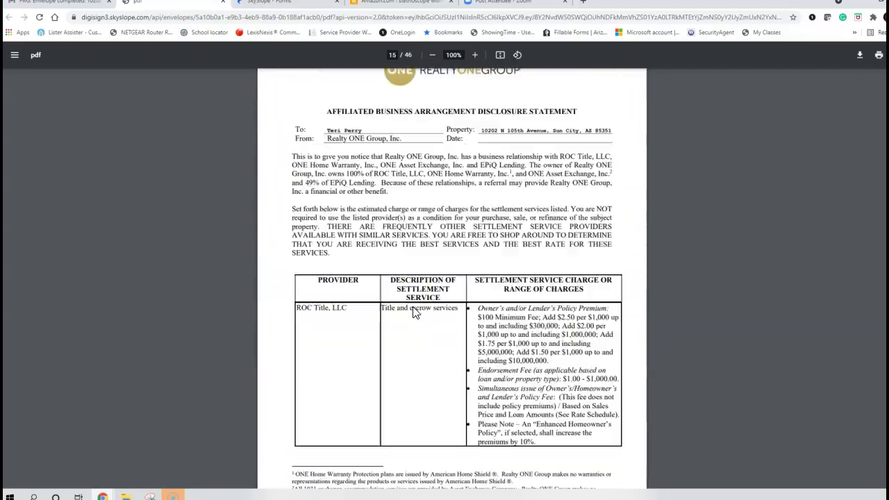
pyautogui.scroll(-9, 407, 292)
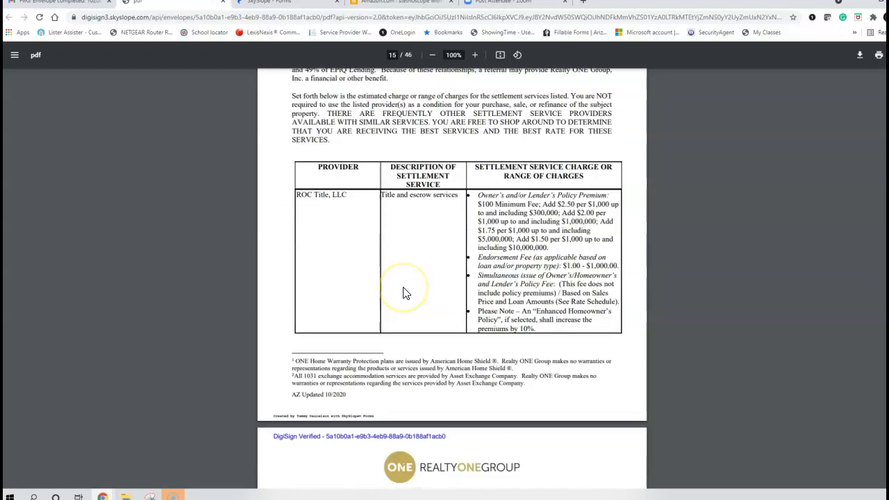
pyautogui.scroll(-12, 405, 293)
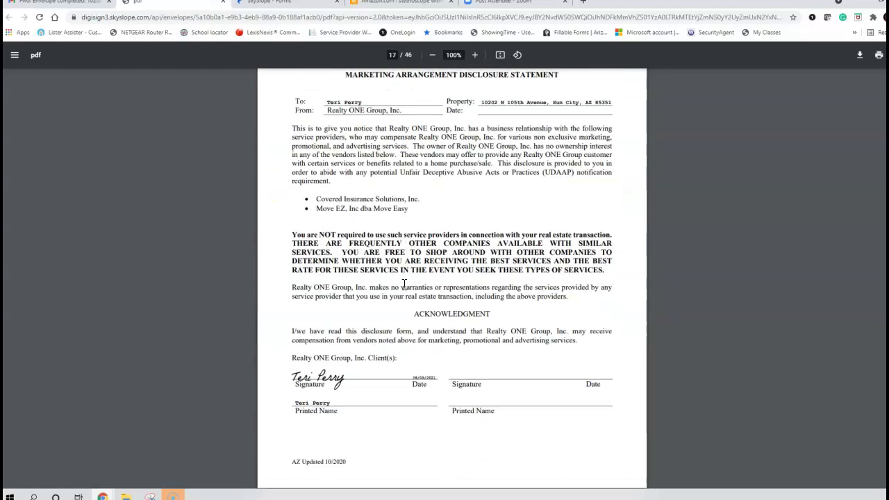
pyautogui.scroll(20, 403, 285)
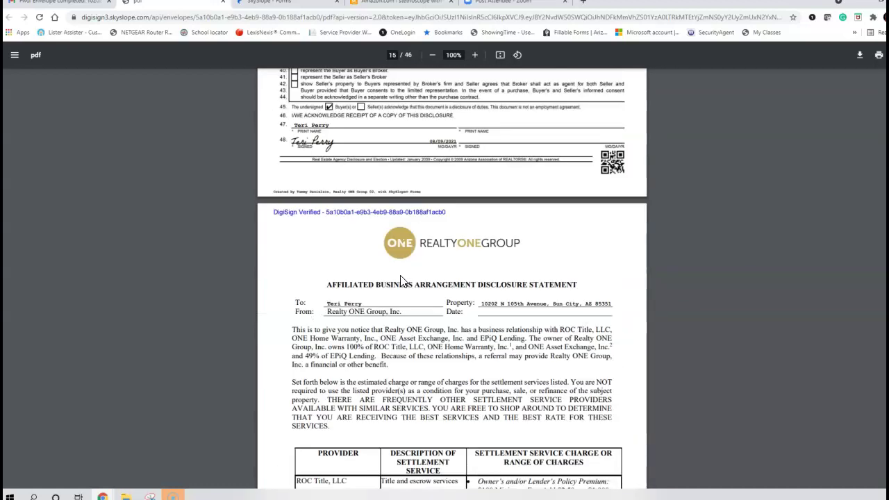
pyautogui.scroll(1, 394, 271)
pyautogui.scroll(-2, 394, 270)
# - Review the remaining signed pages and bring up the print dialog
pyautogui.click(383, 58)
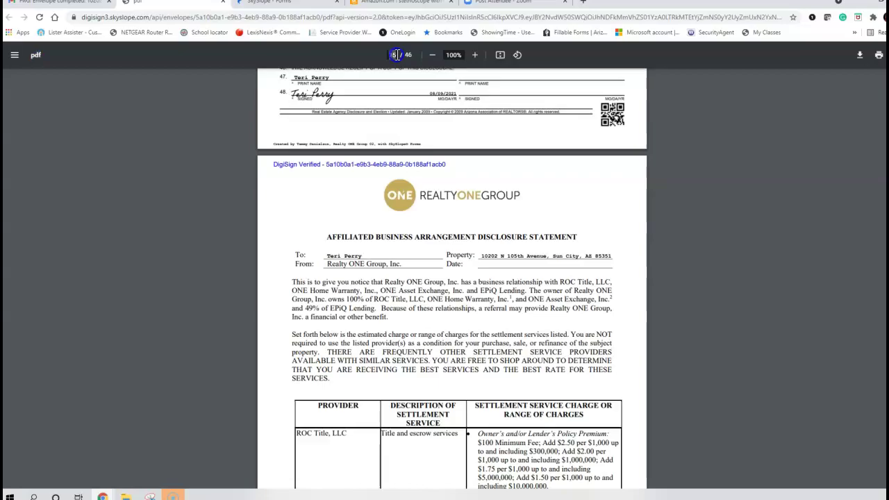
pyautogui.scroll(-20, 412, 233)
pyautogui.scroll(-20, 412, 213)
pyautogui.scroll(-20, 411, 213)
pyautogui.scroll(-15, 409, 212)
pyautogui.scroll(2, 399, 174)
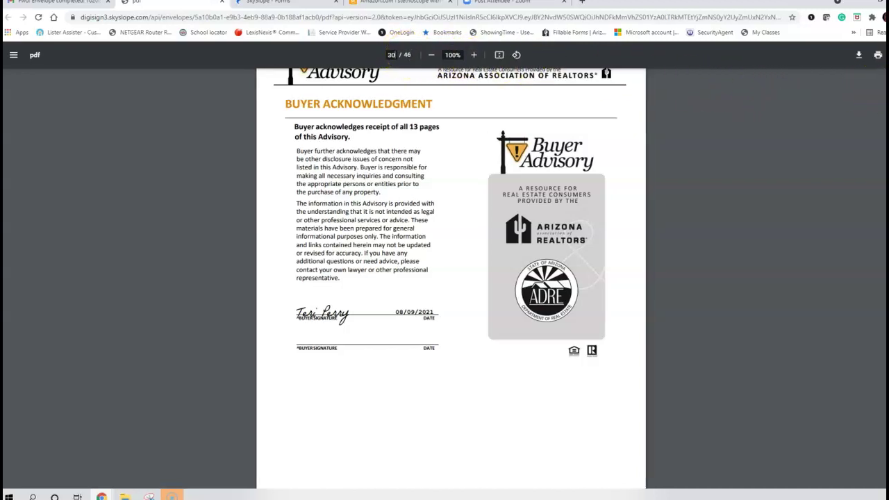
pyautogui.click(860, 57)
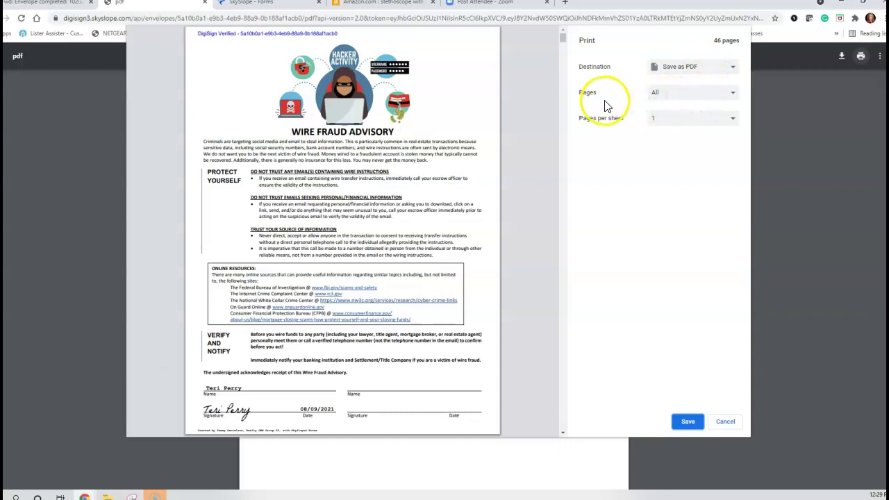
# - Set a custom page range of 1-14,31-46 in the print dialog
pyautogui.click(662, 94)
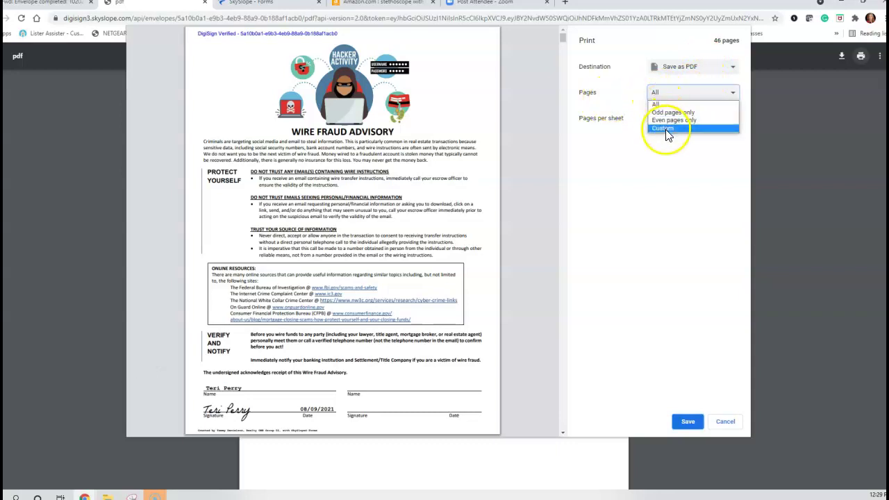
pyautogui.click(666, 128)
pyautogui.click(688, 110)
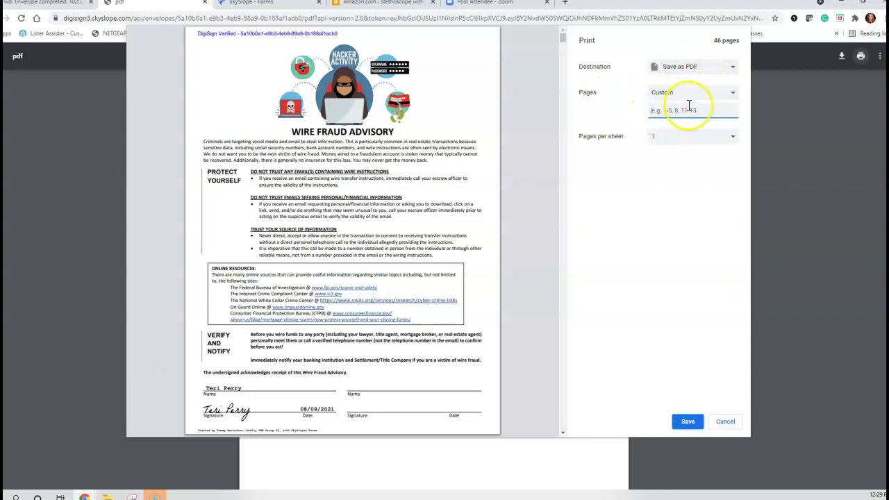
pyautogui.write('1-4')
pyautogui.press('BackSpace')
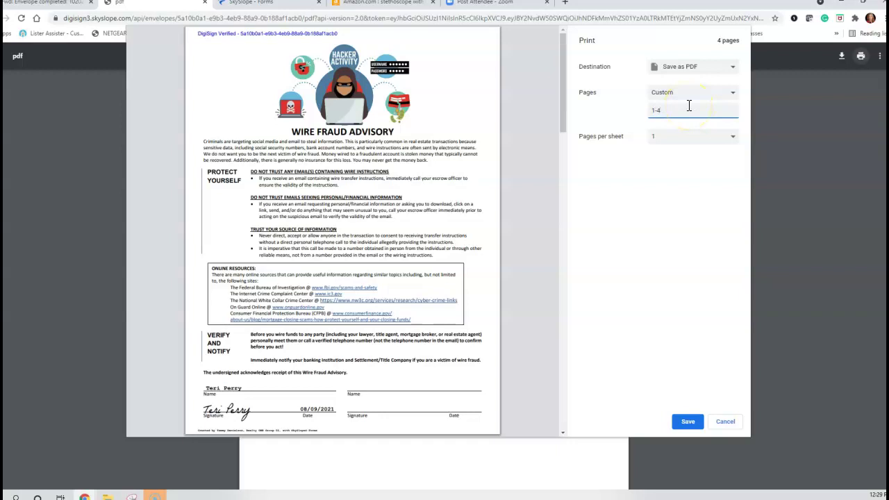
pyautogui.write('14,31')
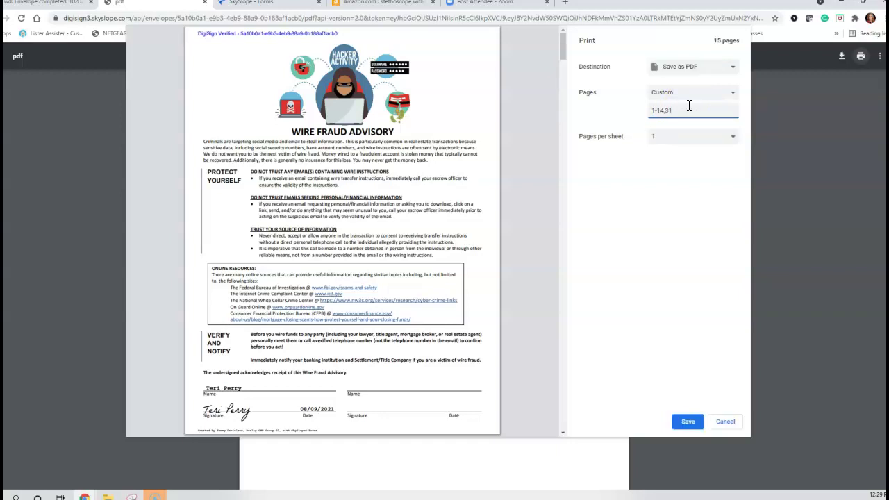
pyautogui.write('-45')
pyautogui.press('BackSpace')
pyautogui.write('6')
# - Scroll the print preview to check the 30 selected pages
pyautogui.scroll(-20, 516, 123)
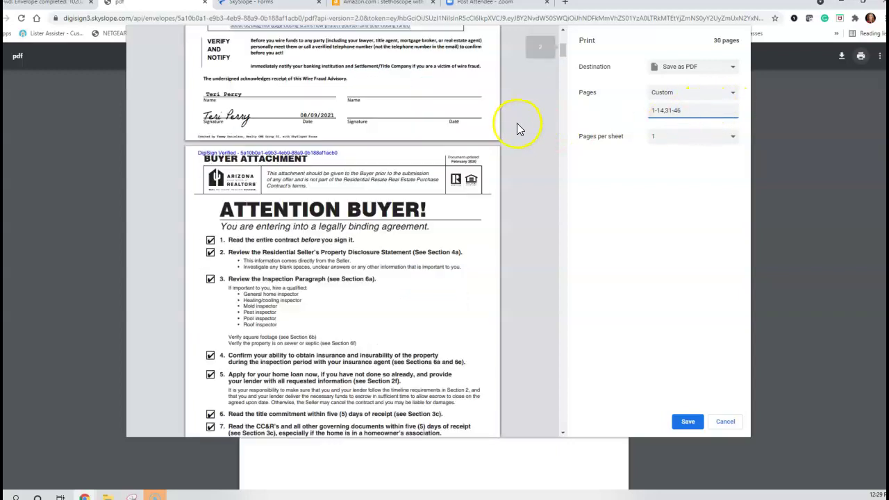
pyautogui.scroll(-20, 516, 125)
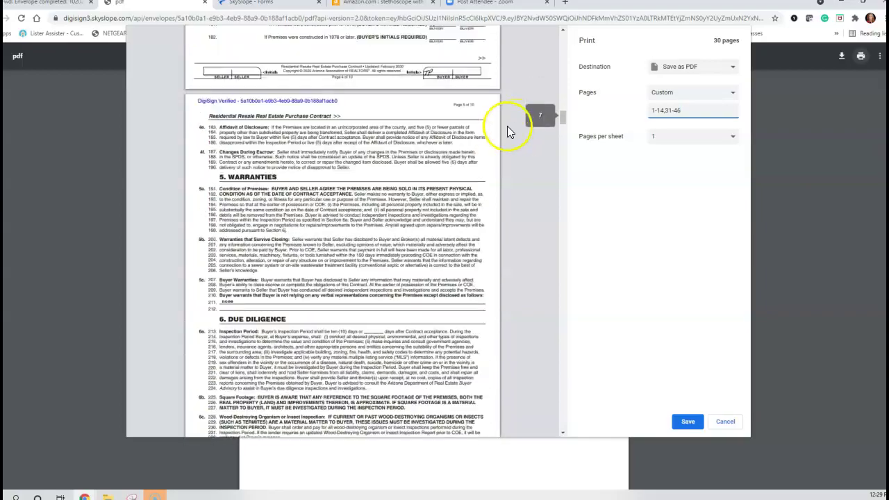
pyautogui.scroll(-20, 488, 133)
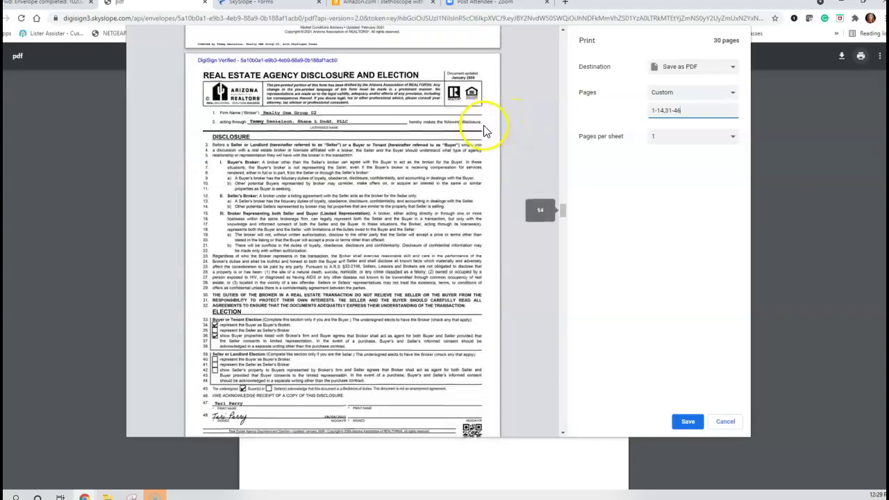
pyautogui.scroll(-15, 486, 132)
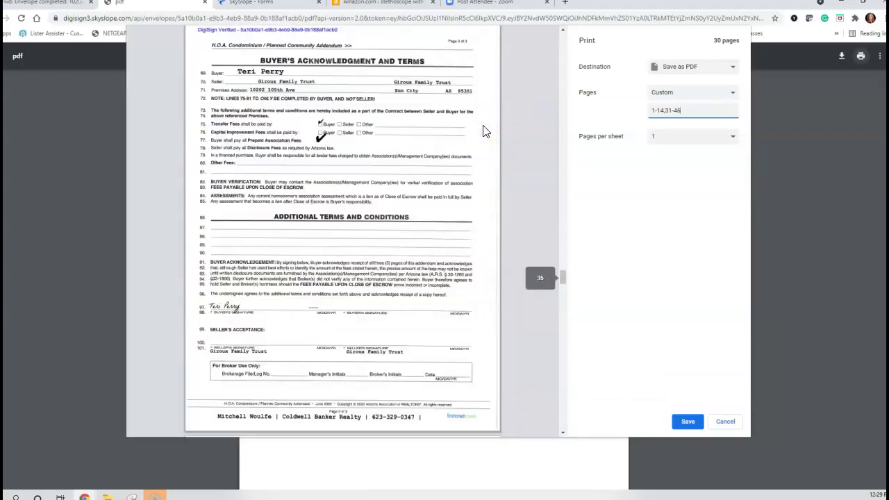
pyautogui.scroll(-20, 485, 132)
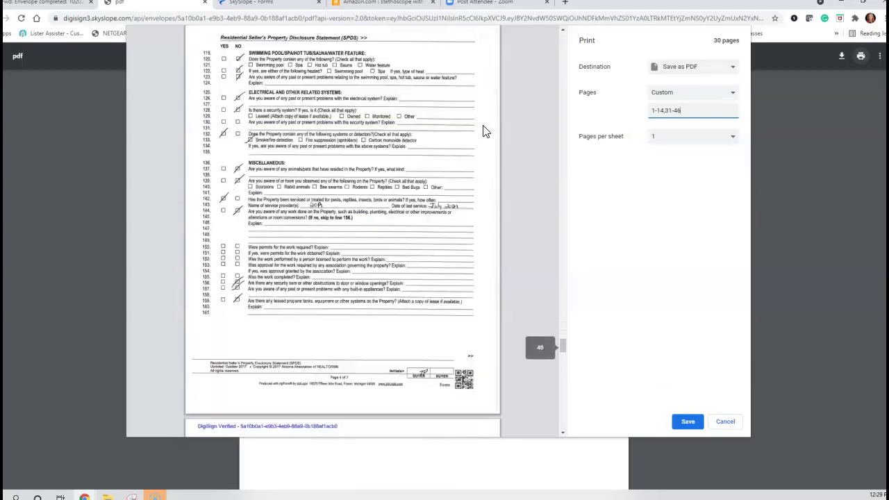
pyautogui.scroll(-15, 486, 132)
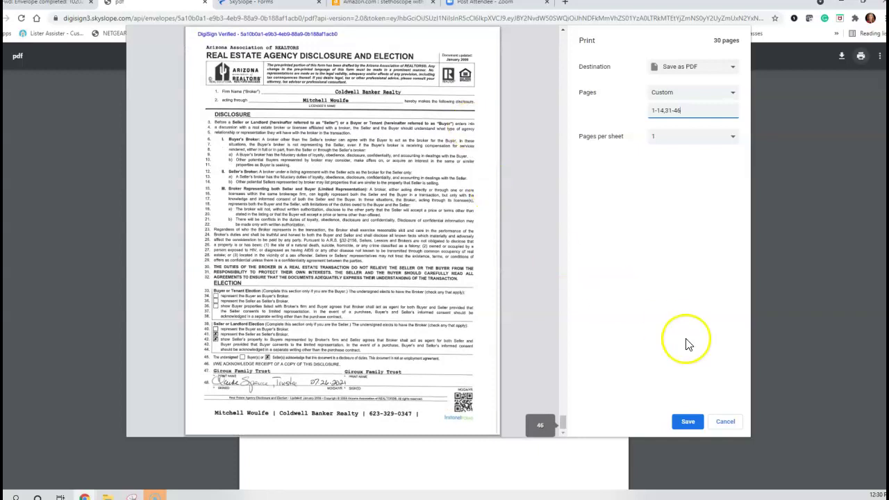
pyautogui.click(690, 425)
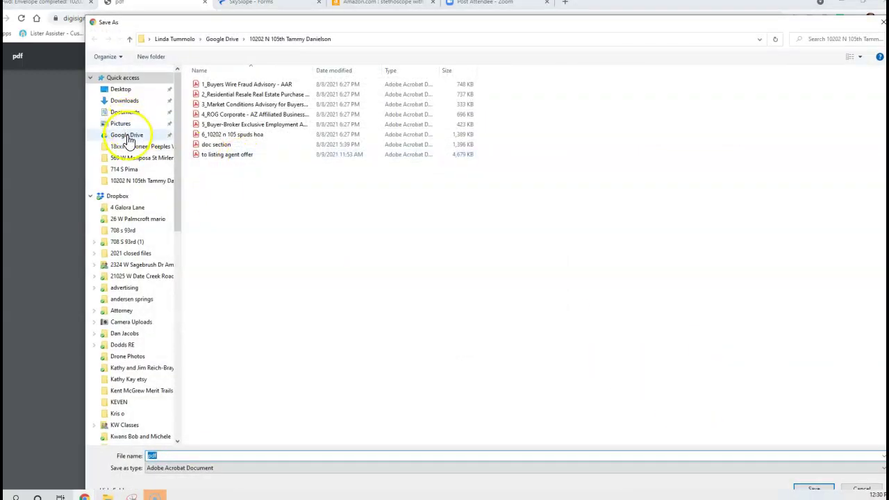
pyautogui.click(125, 135)
pyautogui.click(125, 112)
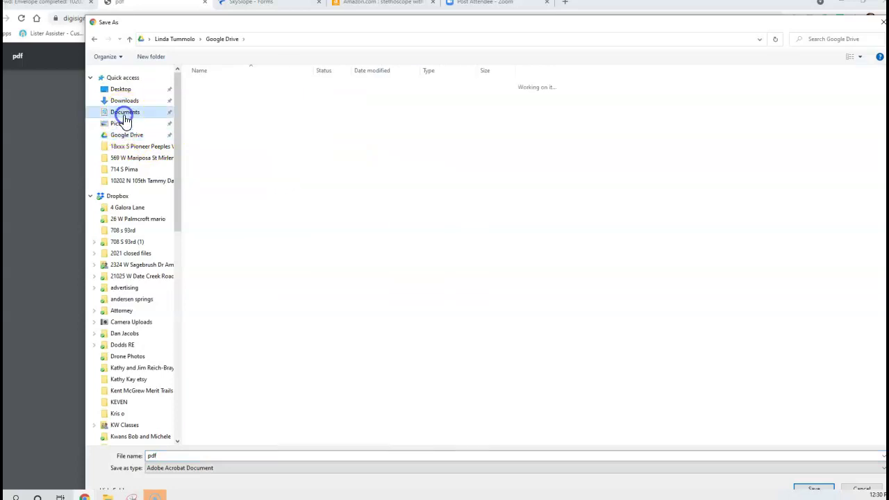
pyautogui.click(131, 136)
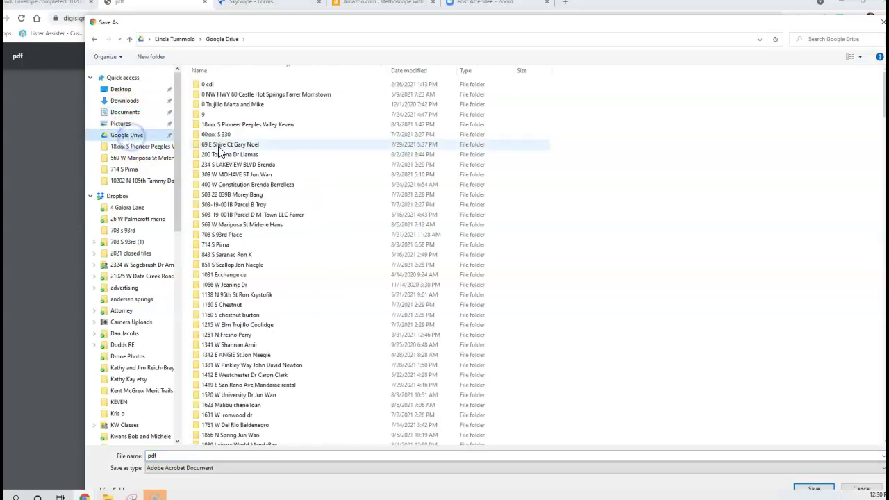
pyautogui.scroll(-15, 215, 195)
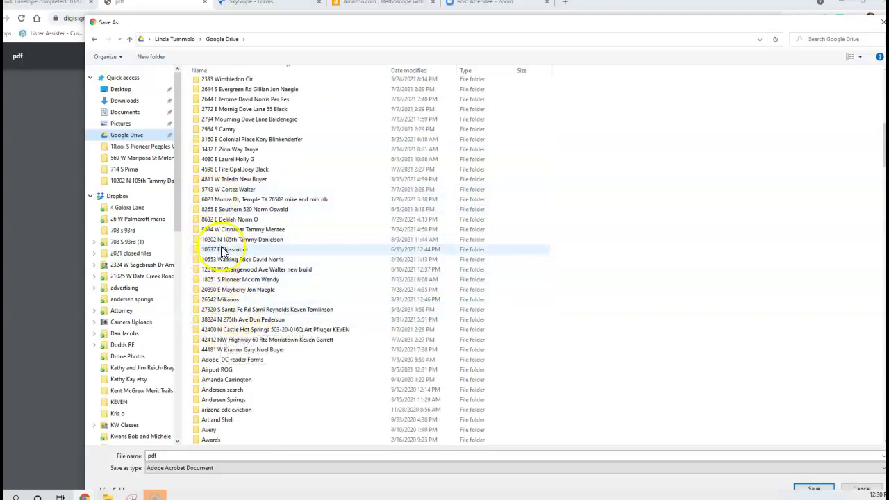
pyautogui.doubleClick(226, 239)
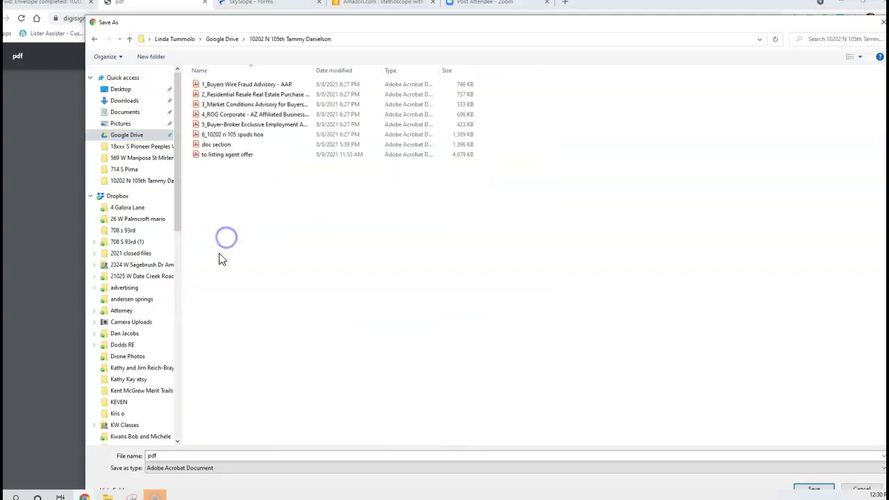
# - Save over the existing 'to listing agent offer' file, confirming the replacement, and return to Gmail
pyautogui.click(242, 156)
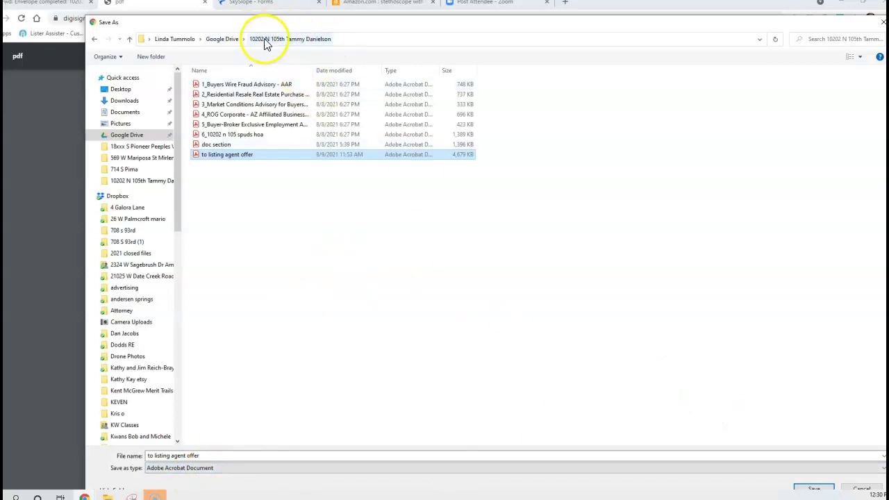
pyautogui.click(814, 488)
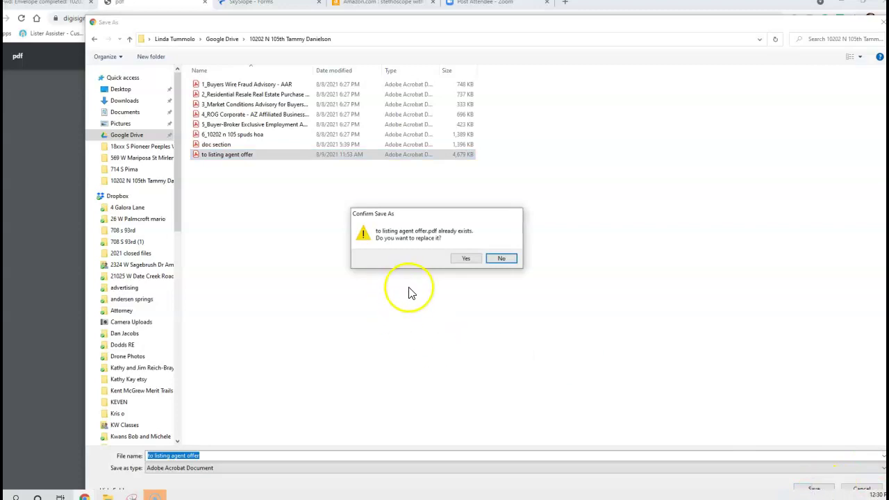
pyautogui.click(474, 260)
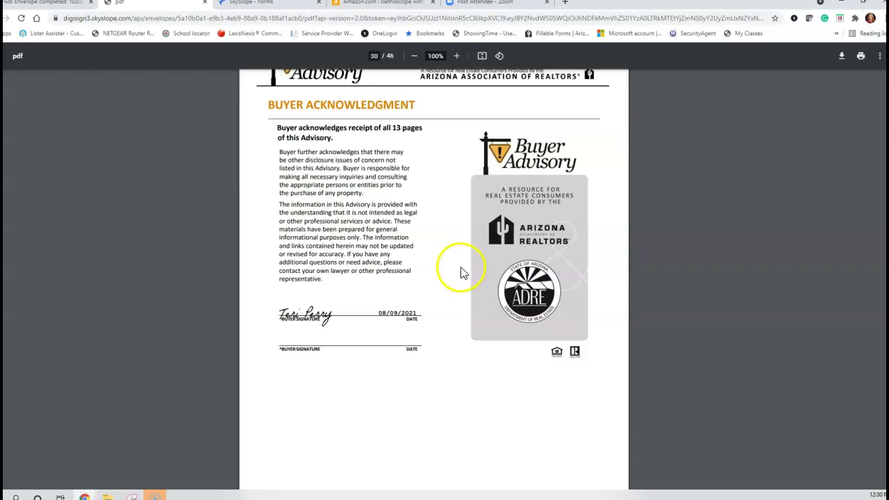
pyautogui.scroll(20, 450, 271)
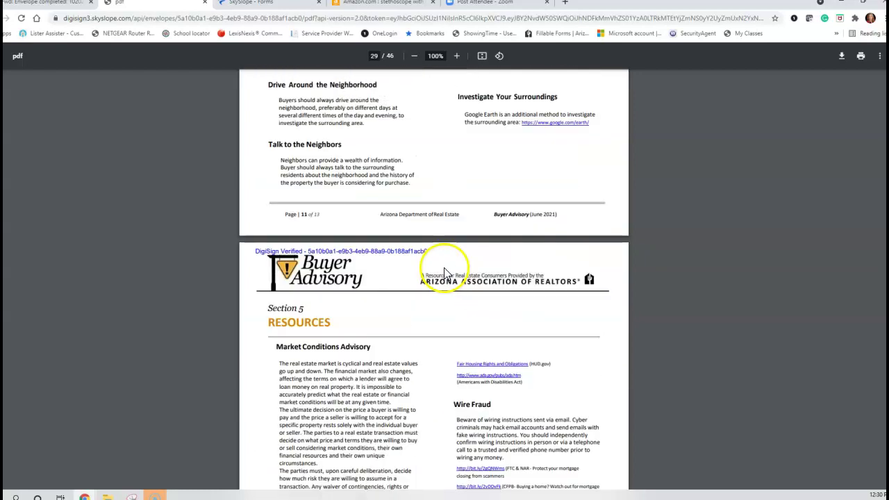
pyautogui.scroll(8, 444, 269)
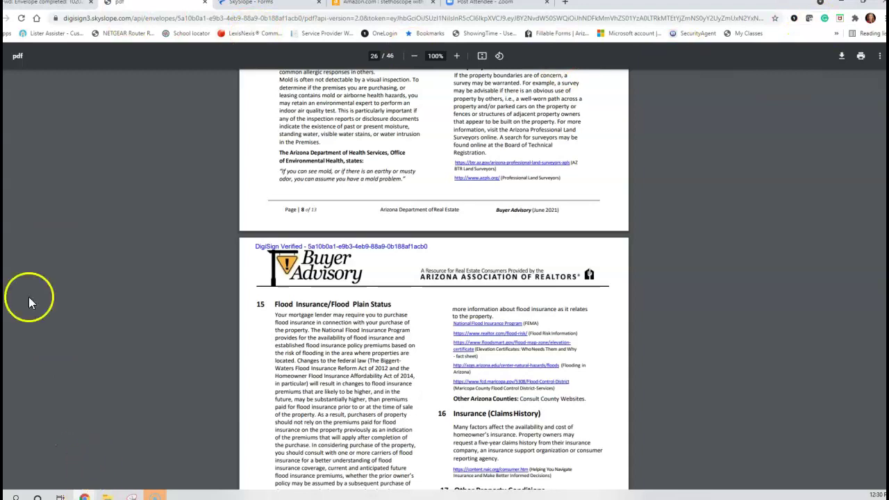
pyautogui.click(41, 3)
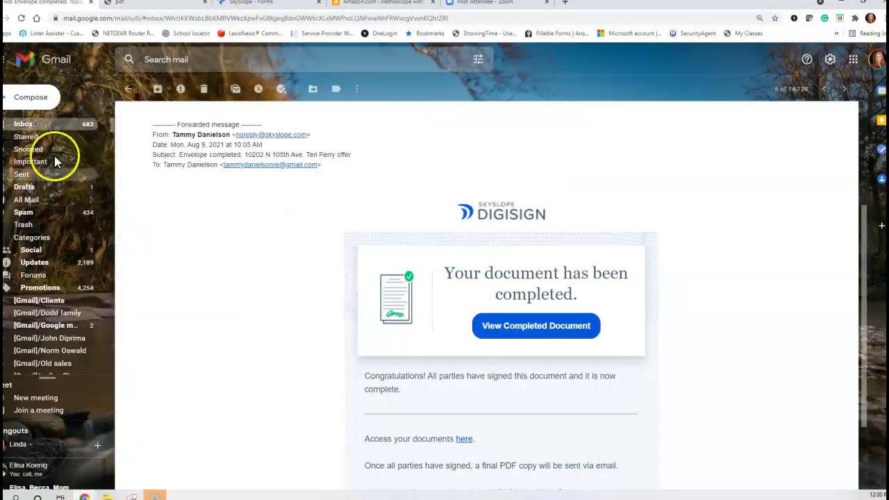
pyautogui.click(30, 96)
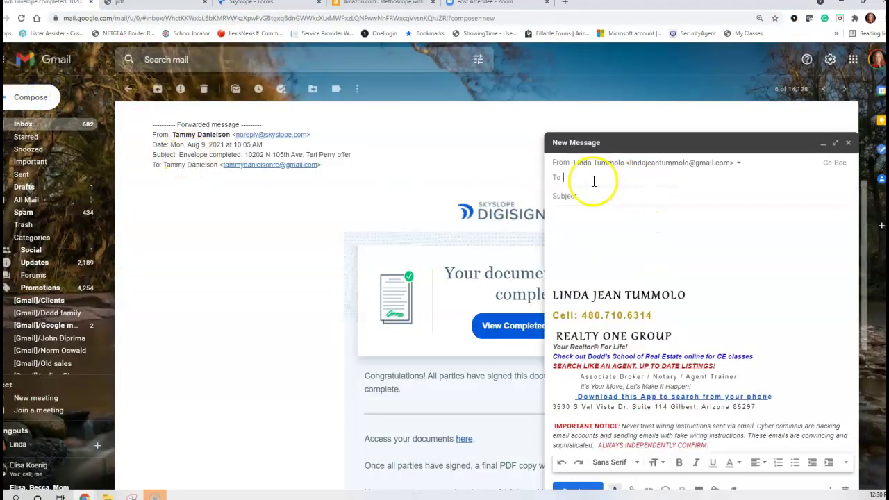
pyautogui.click(594, 173)
pyautogui.write('listing')
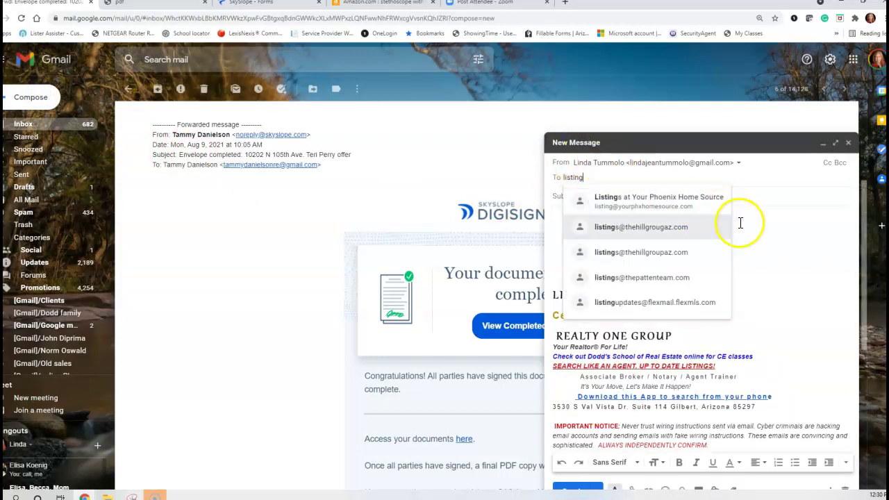
pyautogui.click(741, 223)
pyautogui.click(649, 203)
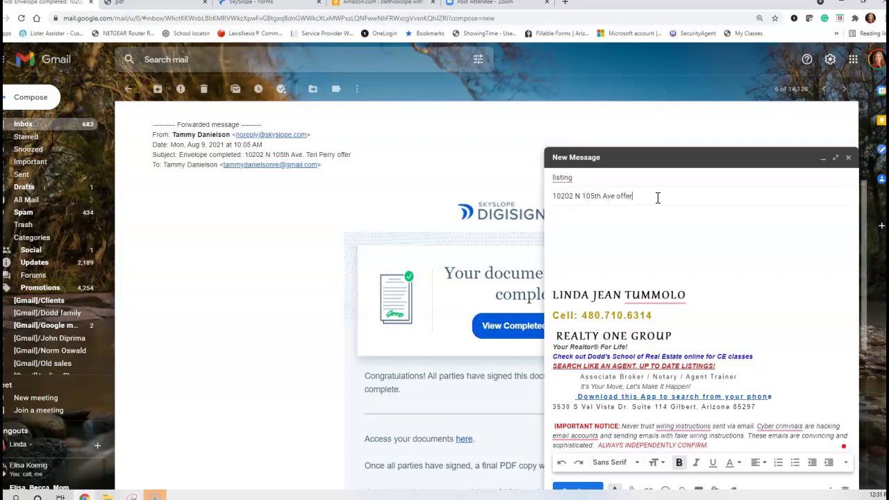
# - Write the opening line and 'All documents required for this offer are attached.'
pyautogui.click(659, 211)
pyautogui.write('Pl')
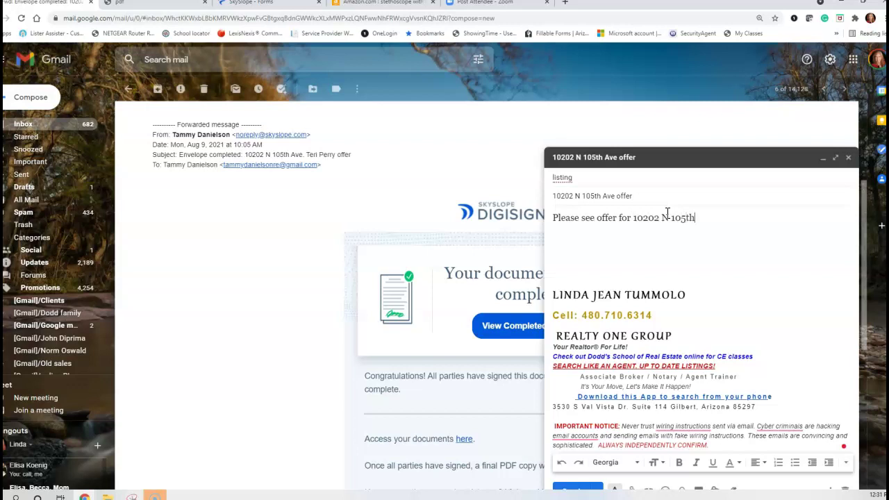
pyautogui.write('.')
pyautogui.press('Return')
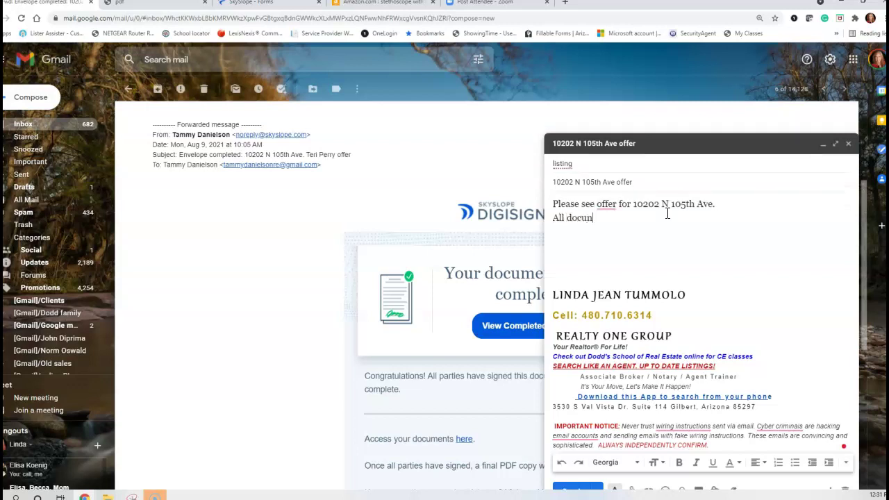
pyautogui.write('All documents required for this o')
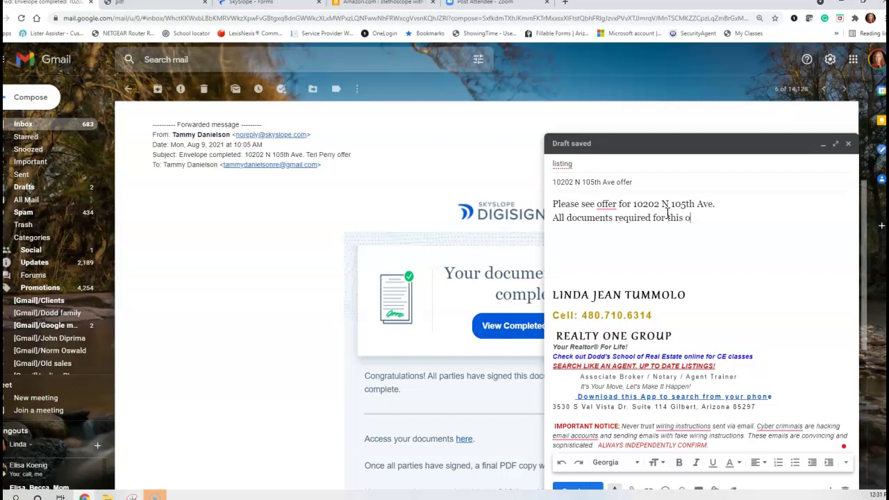
pyautogui.write('ffer are attached.')
# - Add a closing sentence asking the recipient to confirm receipt
pyautogui.press('Return')
pyautogui.write('P')
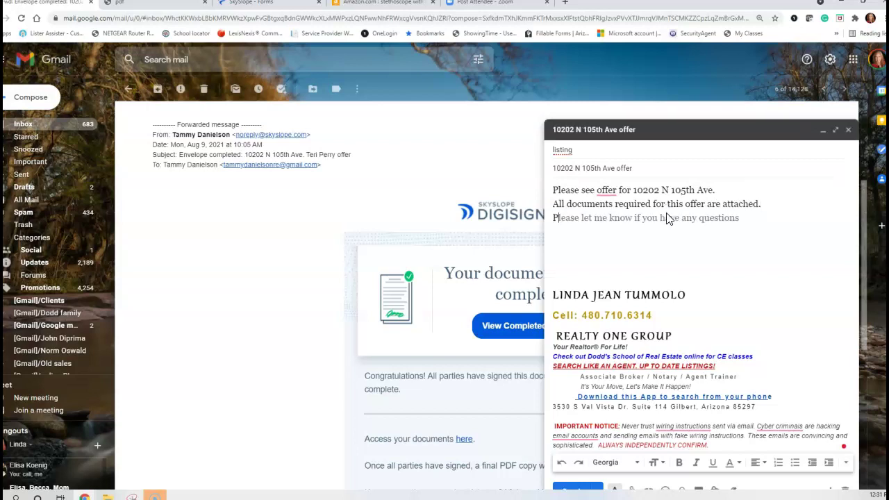
pyautogui.write('lease')
pyautogui.press('Tab')
pyautogui.write('a')
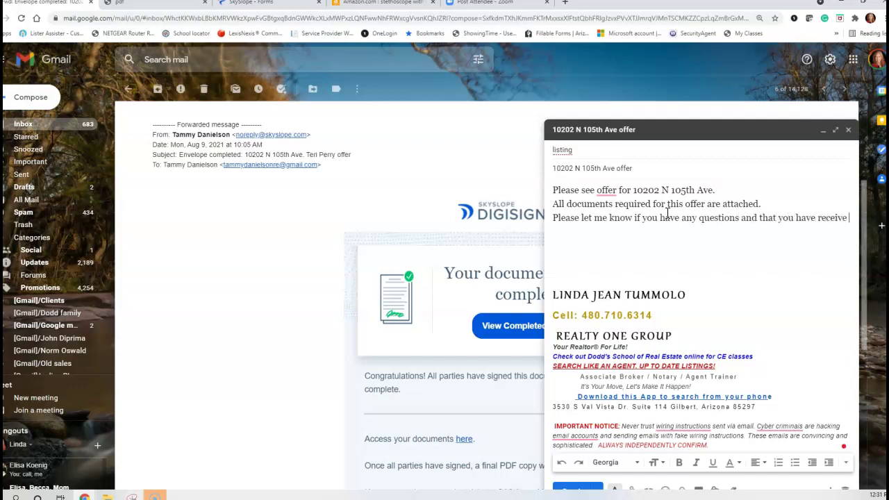
pyautogui.press('BackSpace')
pyautogui.write('d th')
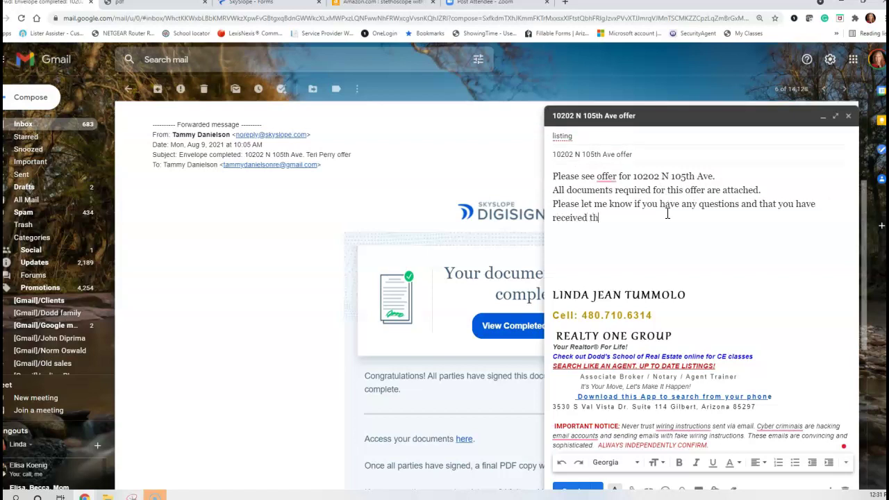
pyautogui.write('is')
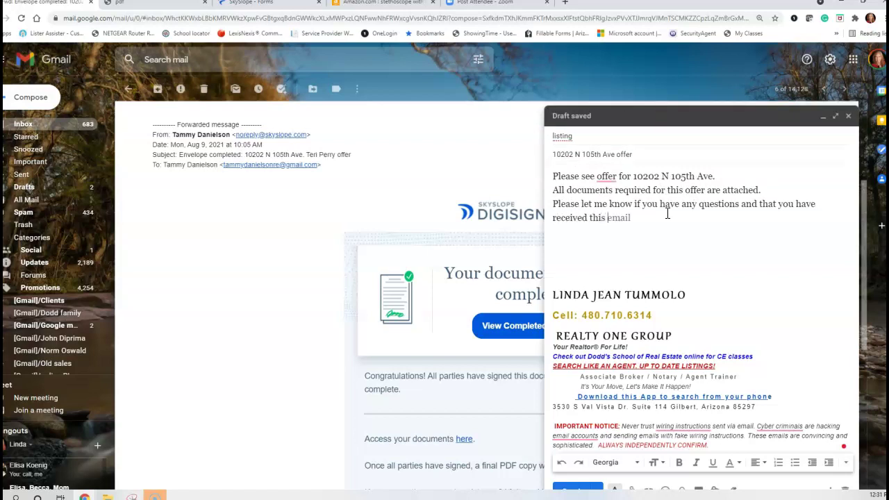
pyautogui.press('Return')
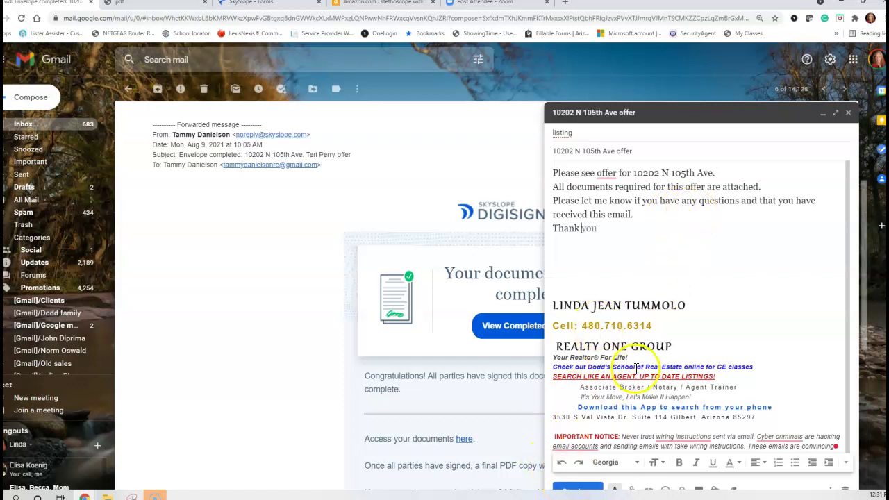
pyautogui.scroll(-1, 636, 368)
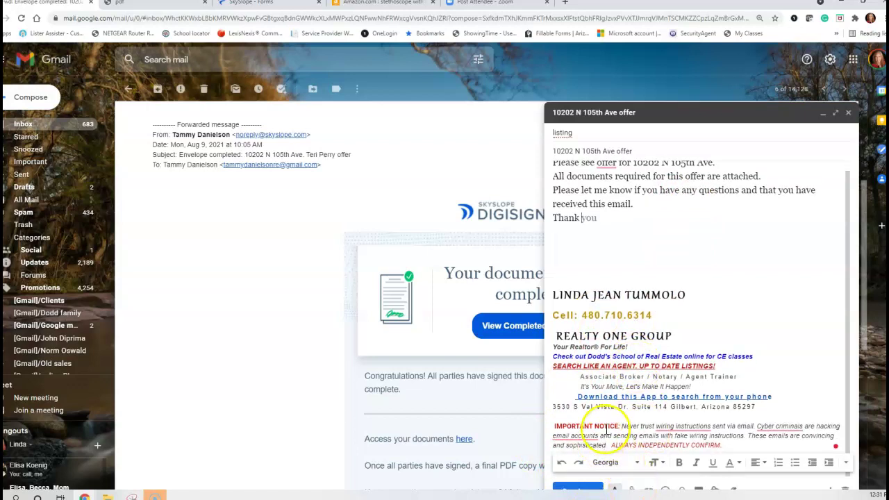
# - Attach 'to listing agent offer.pdf' (4,012K) from the property folder to the draft
pyautogui.click(634, 491)
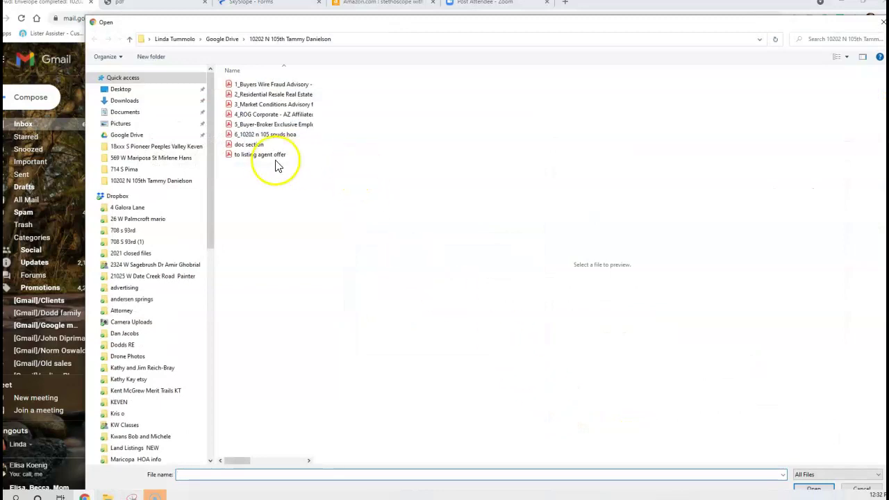
pyautogui.click(266, 156)
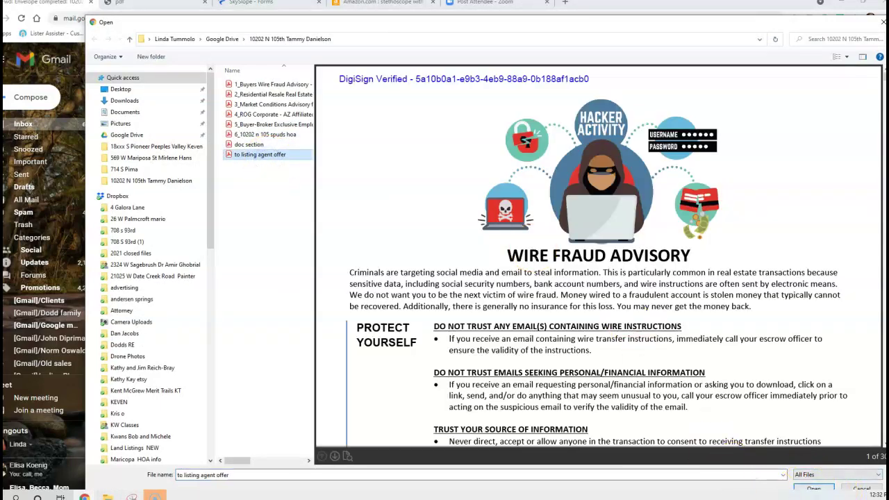
pyautogui.moveTo(658, 497); pyautogui.dragTo(877, 278)
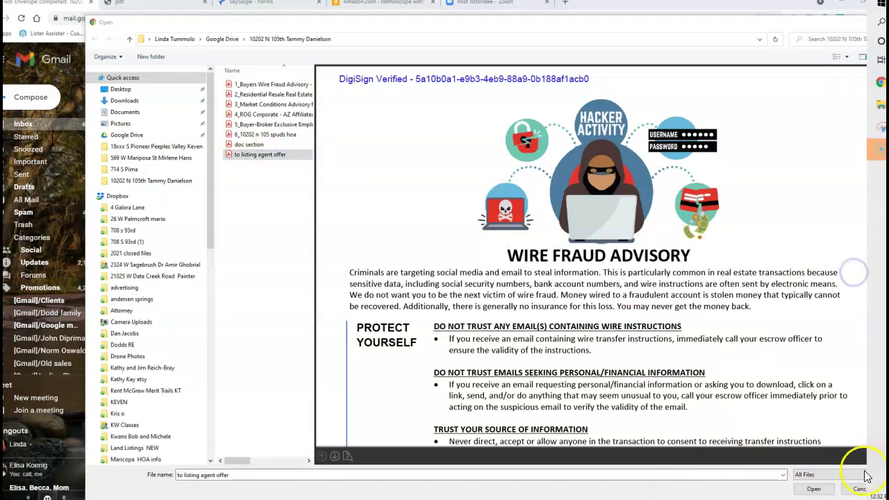
pyautogui.click(813, 490)
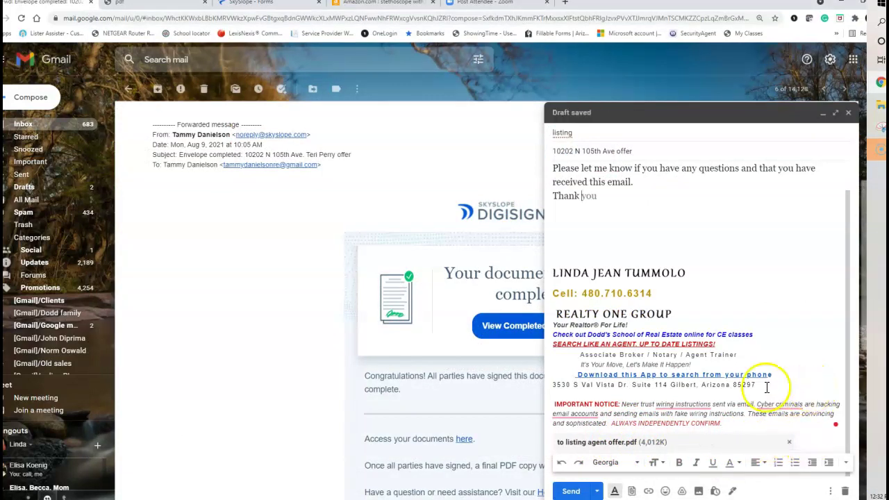
# - Save and close the draft, then go to the SkySlope Forms home page
pyautogui.click(848, 114)
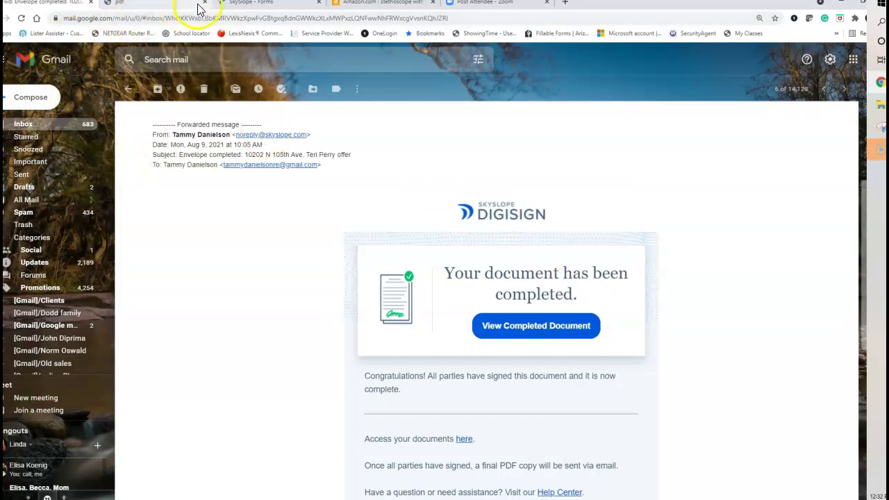
pyautogui.click(253, 6)
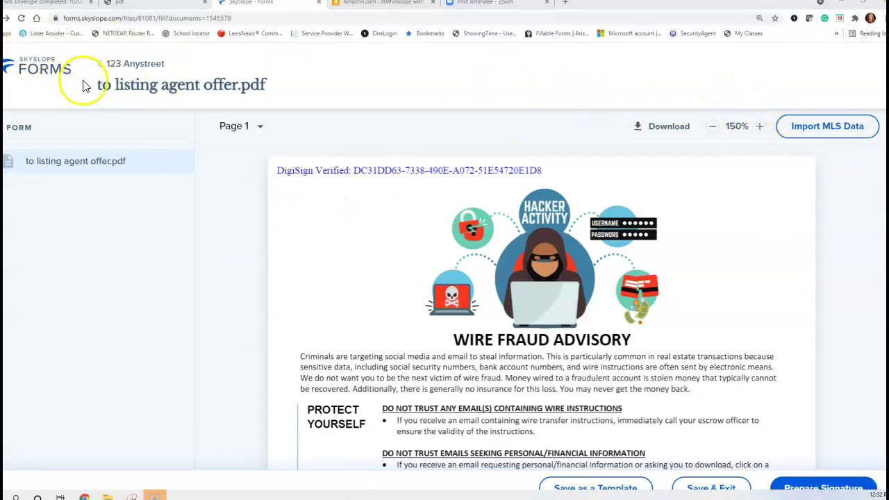
pyautogui.click(48, 66)
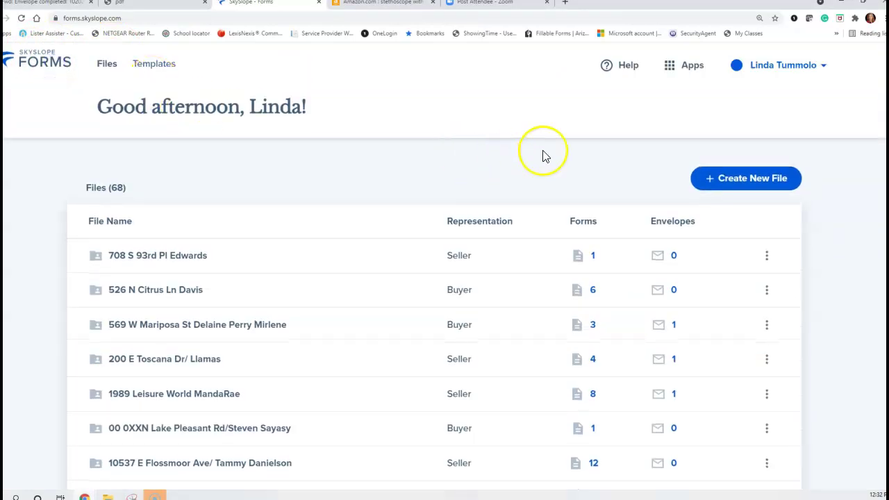
# - Switch to the main SkySlope app and back to SkySlope Forms
pyautogui.click(690, 65)
pyautogui.click(627, 109)
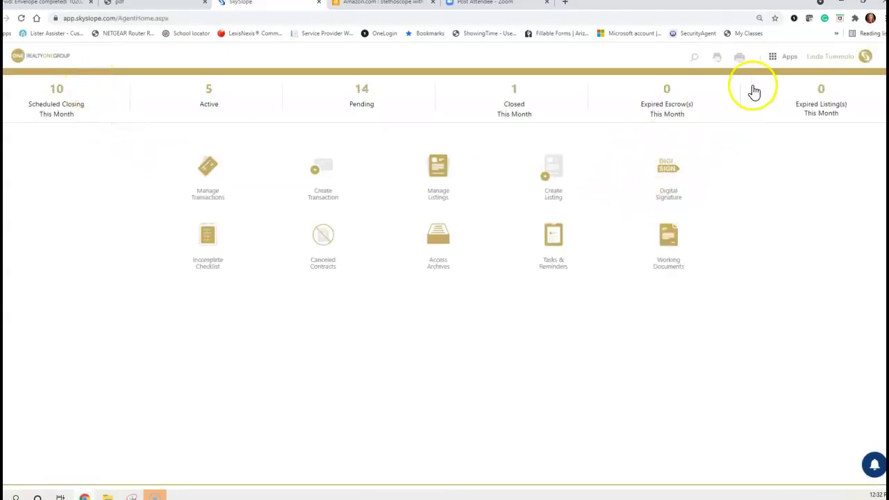
pyautogui.click(783, 60)
pyautogui.click(781, 90)
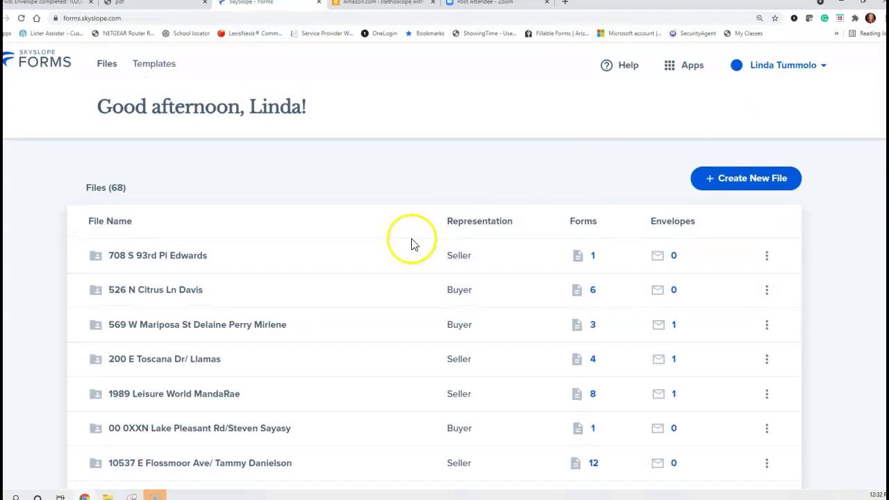
# - Start a new Buyer file, entering the client's first name, last name and e-mail
pyautogui.click(744, 181)
pyautogui.click(98, 278)
pyautogui.click(118, 410)
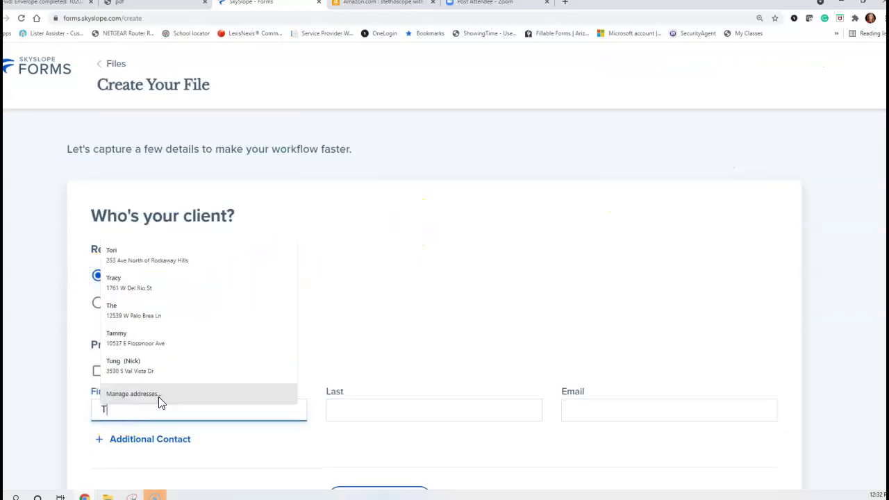
pyautogui.press('Tab')
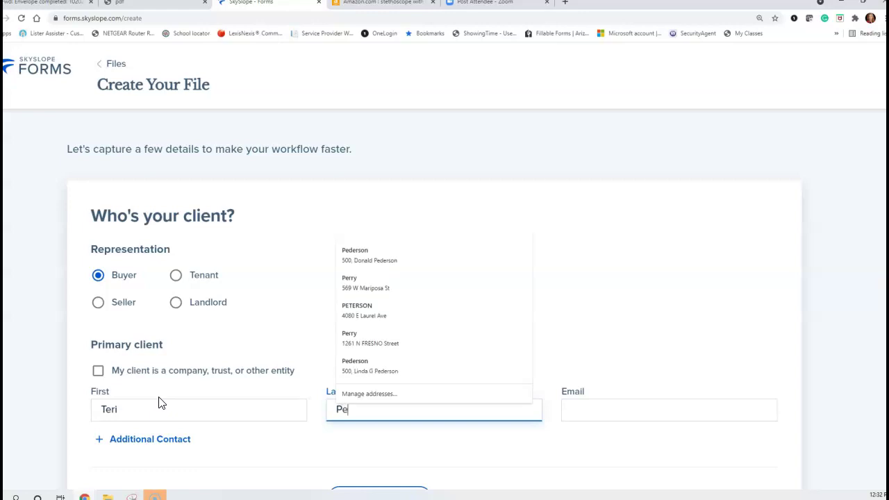
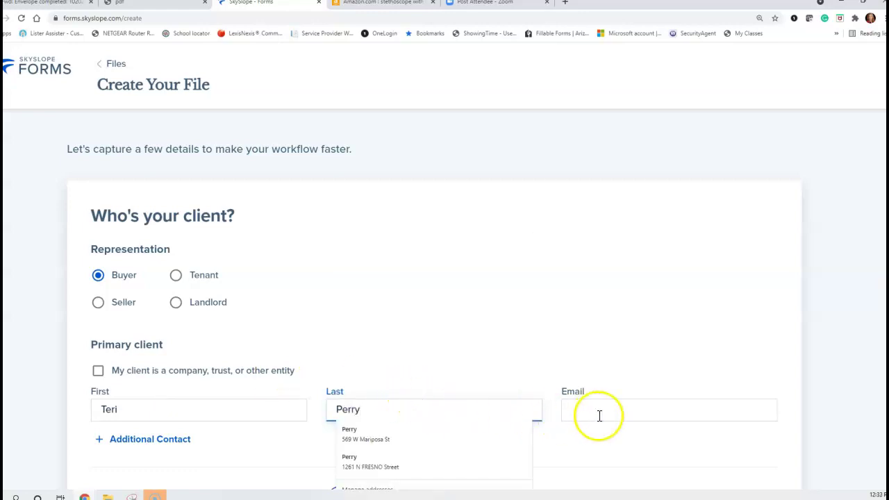
pyautogui.click(600, 415)
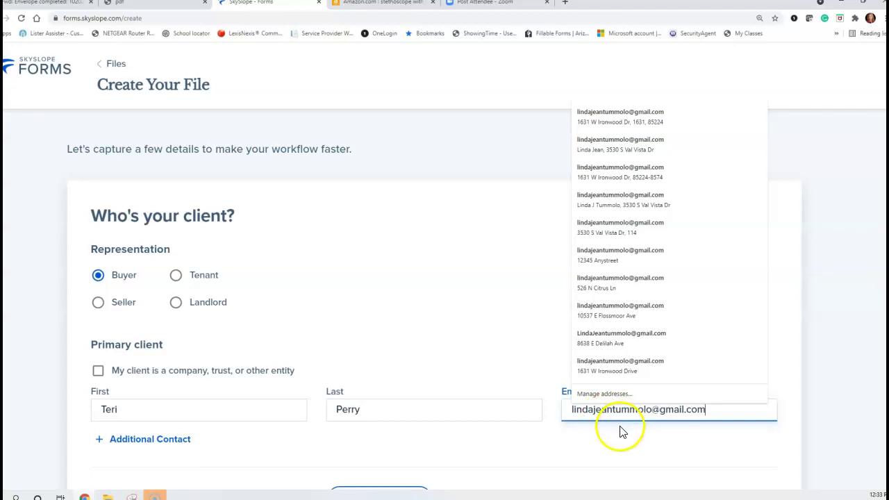
pyautogui.click(621, 432)
pyautogui.scroll(-2, 514, 386)
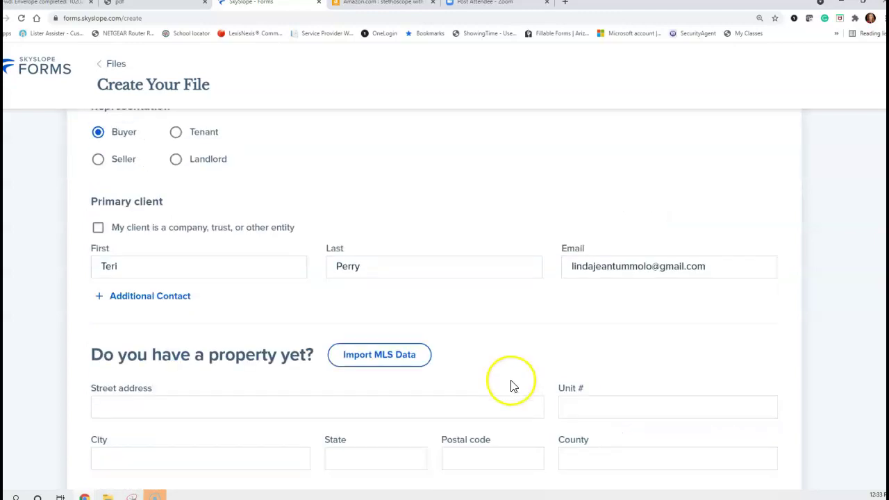
pyautogui.scroll(-2, 177, 364)
pyautogui.scroll(-3, 186, 355)
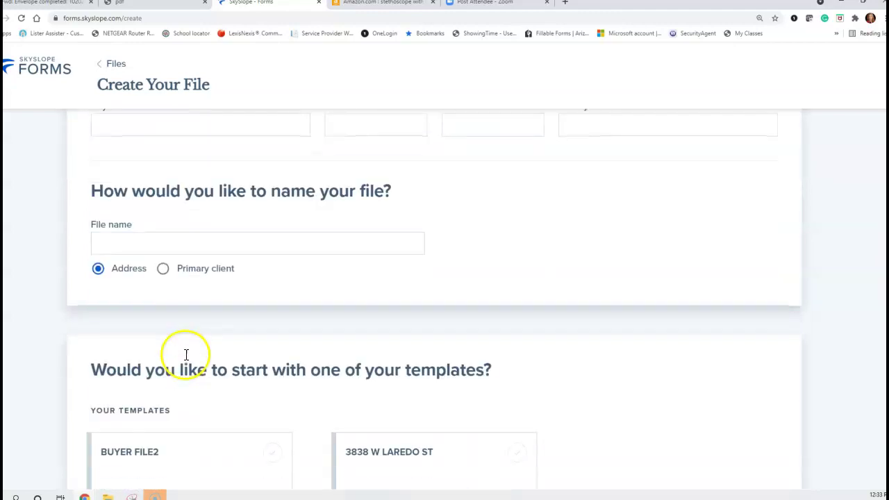
pyautogui.click(123, 245)
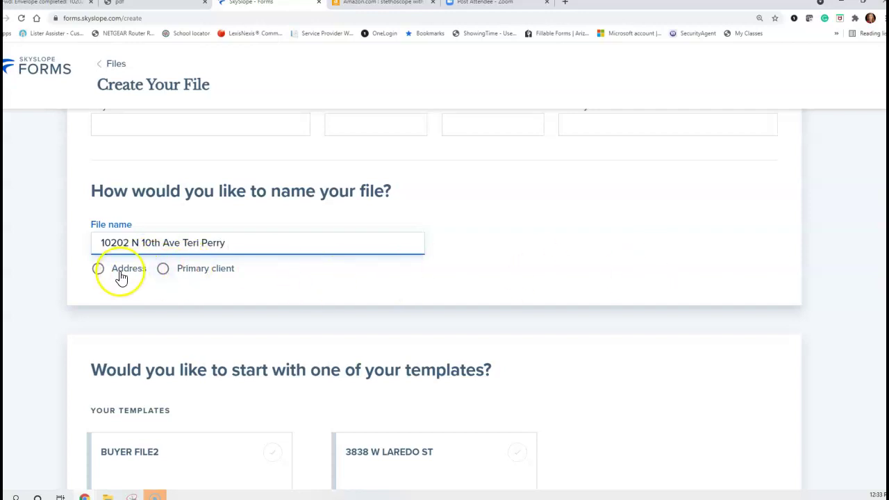
pyautogui.scroll(-2, 434, 295)
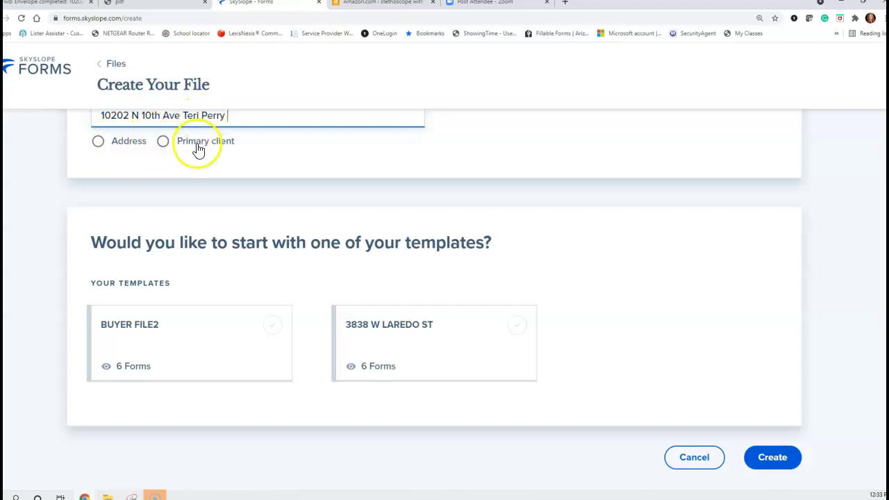
pyautogui.click(768, 465)
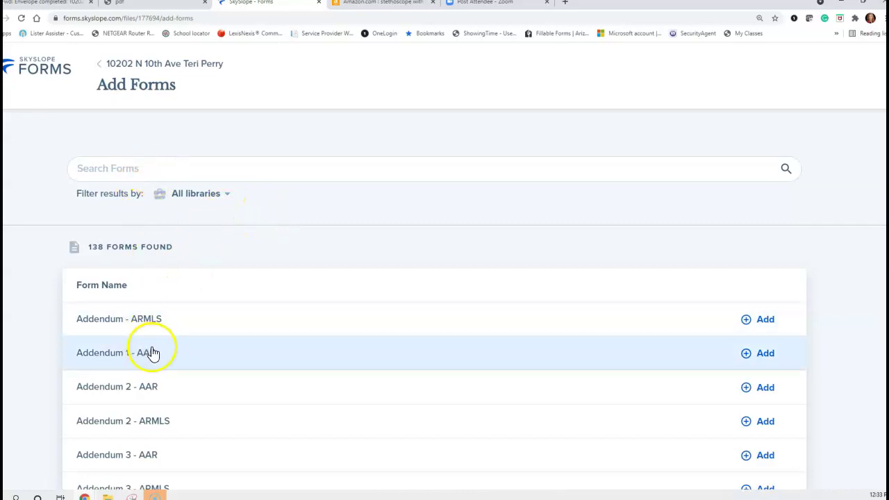
# - Add Addendum 1 - AAR to the file, then delete it again
pyautogui.click(766, 355)
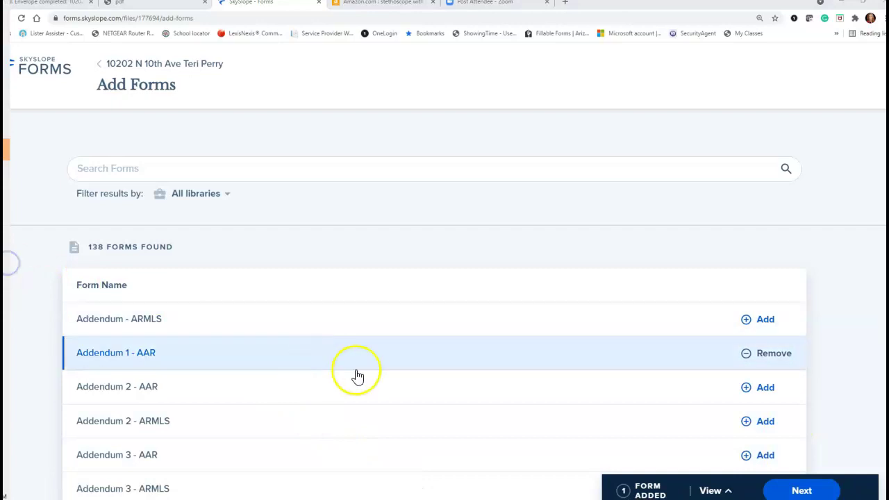
pyautogui.click(786, 488)
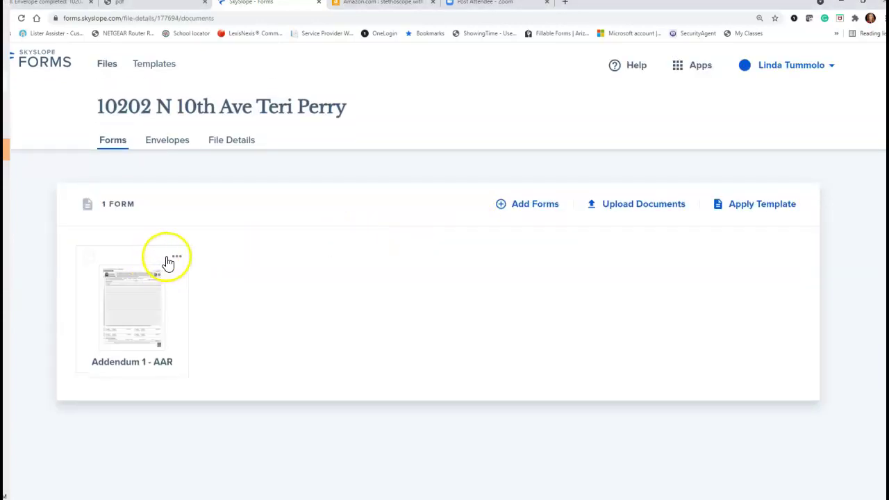
pyautogui.click(175, 258)
pyautogui.click(192, 259)
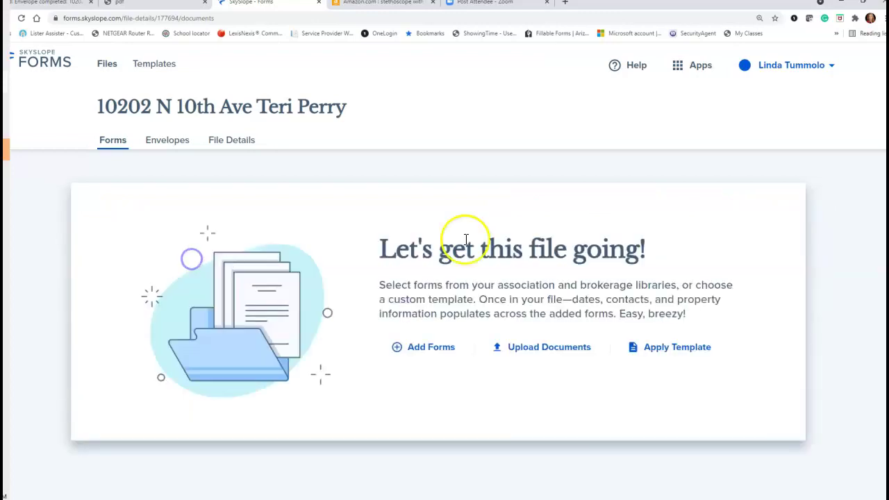
# - Re-add Addendum 1 - AAR and bring up the document upload file picker
pyautogui.click(437, 345)
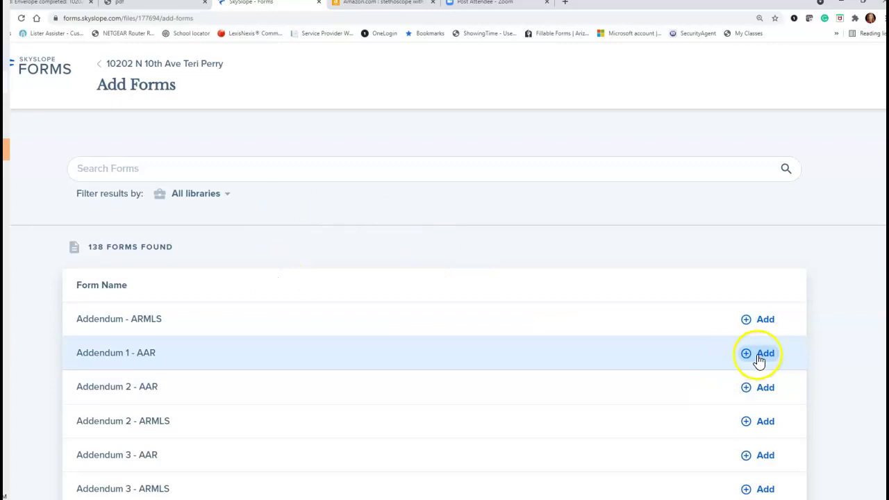
pyautogui.click(764, 354)
pyautogui.click(800, 491)
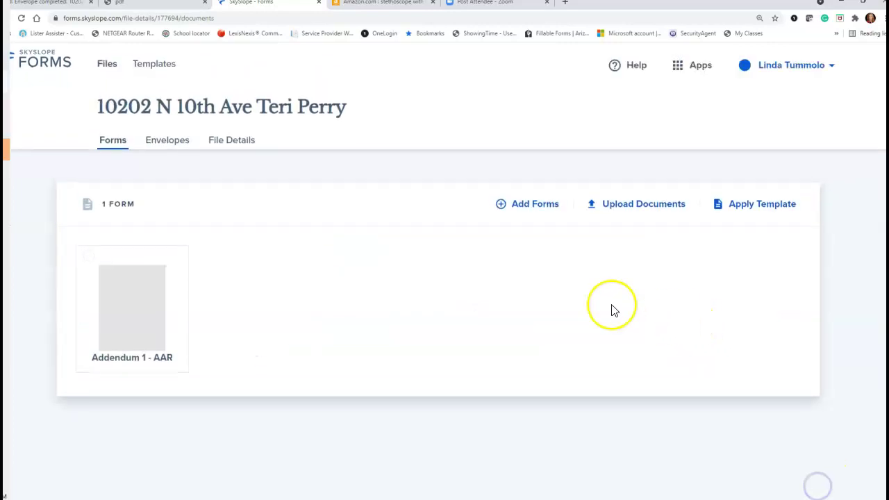
pyautogui.click(612, 212)
pyautogui.click(460, 409)
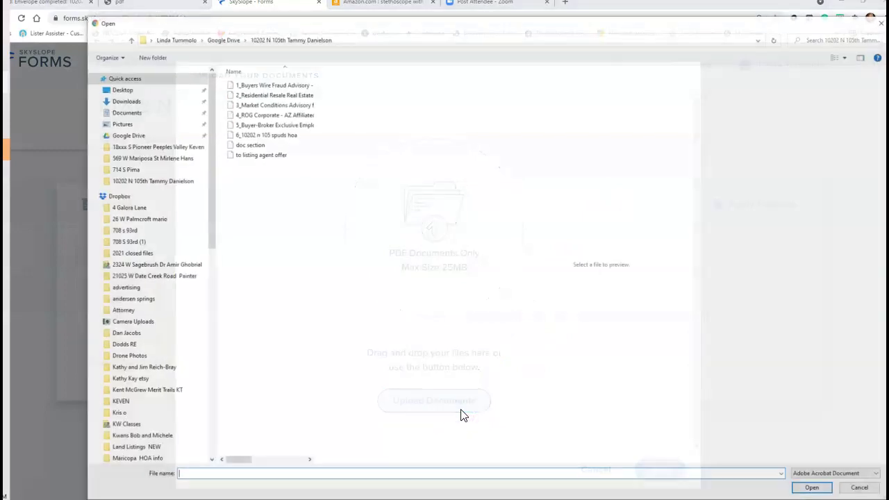
pyautogui.click(129, 136)
pyautogui.scroll(-3, 252, 349)
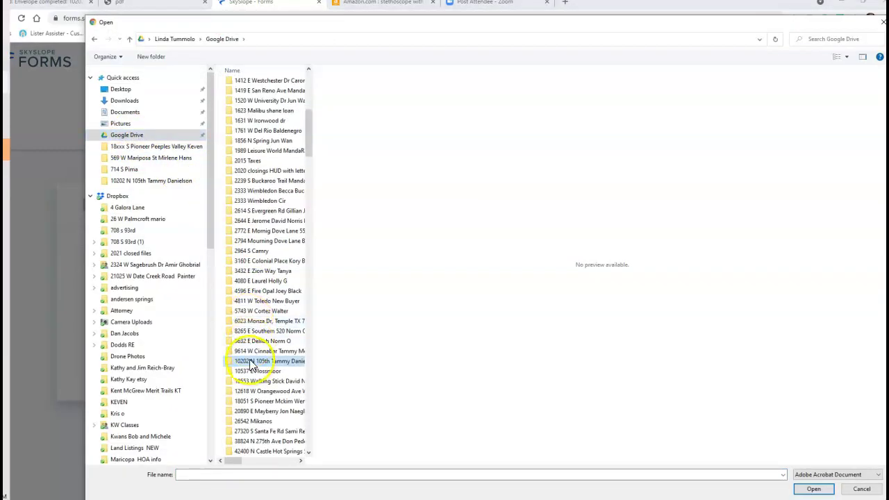
pyautogui.doubleClick(250, 362)
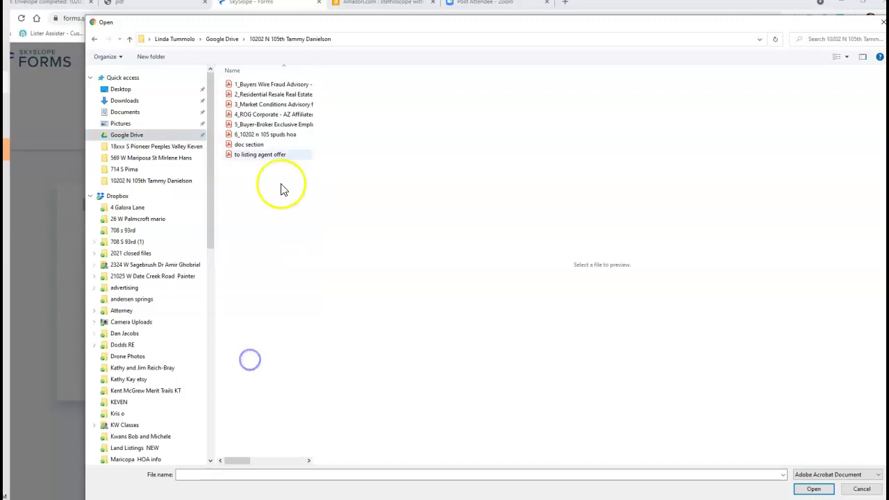
pyautogui.click(254, 146)
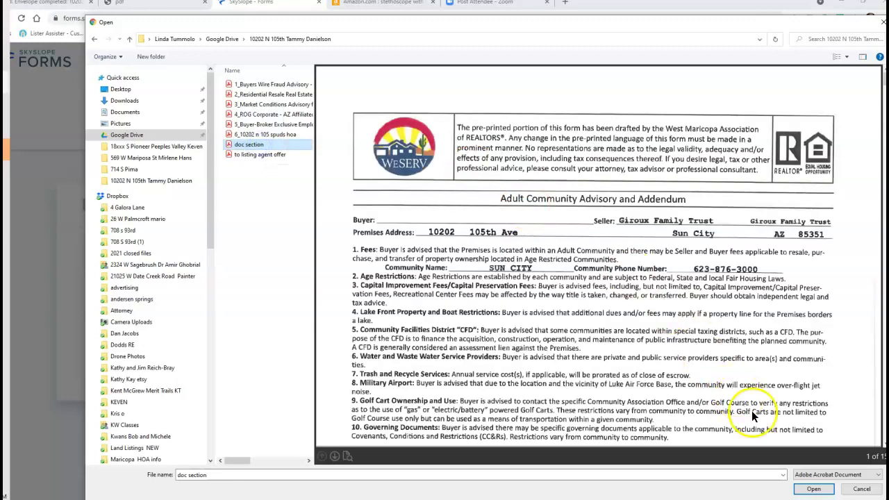
pyautogui.click(818, 489)
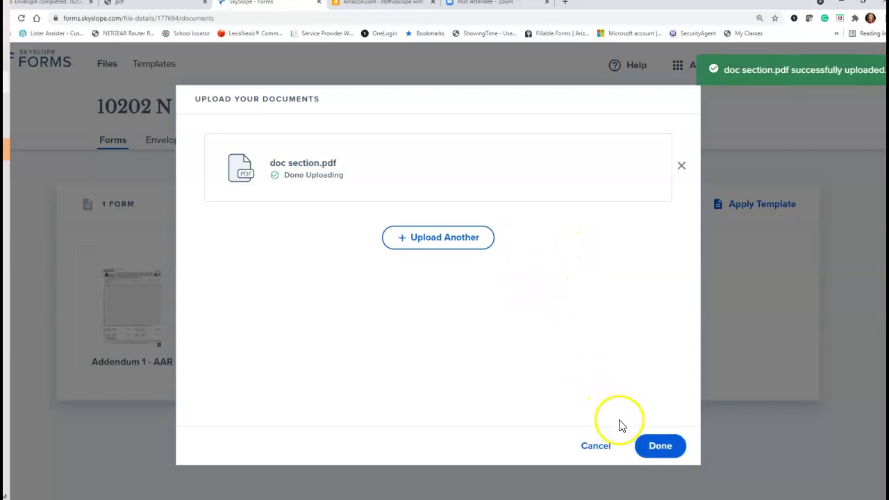
pyautogui.click(659, 445)
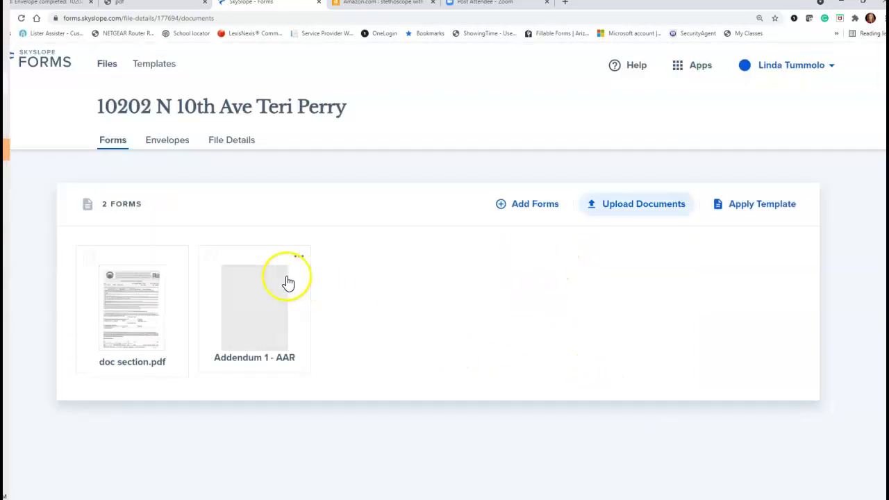
# - Delete Addendum 1 - AAR and open doc section.pdf in Fill and Send
pyautogui.click(299, 257)
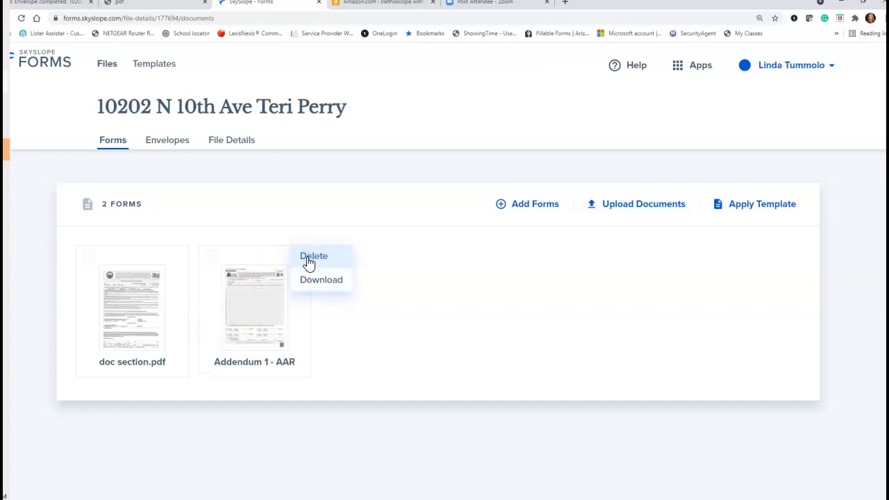
pyautogui.click(310, 259)
pyautogui.click(89, 256)
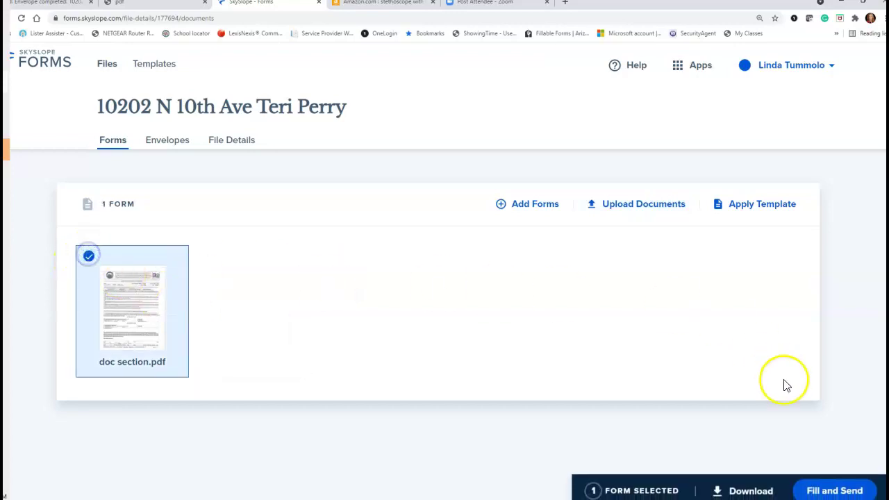
pyautogui.click(826, 491)
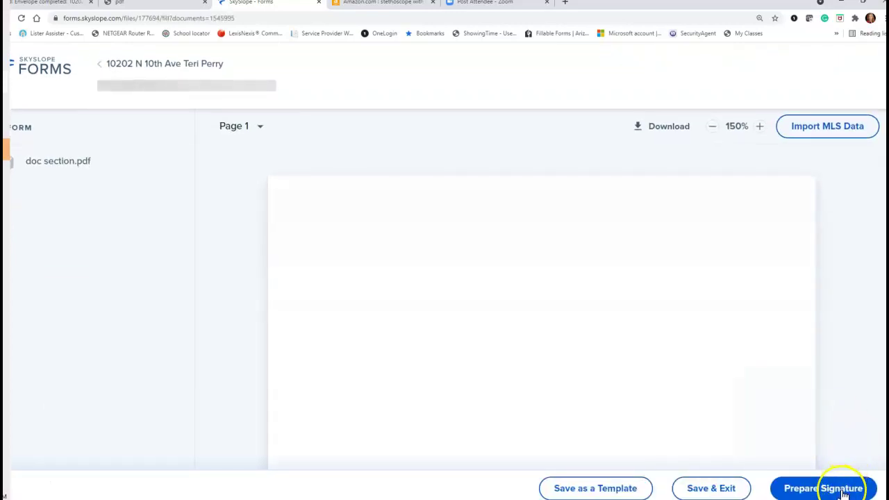
# - Create the doc section.pdf envelope with the buyer signing and the agent taking no action, then zoom in
pyautogui.click(844, 493)
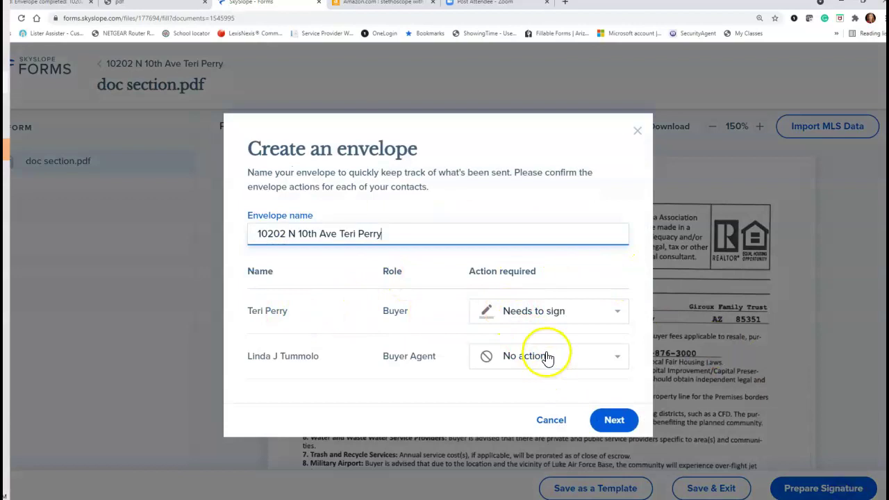
pyautogui.click(604, 425)
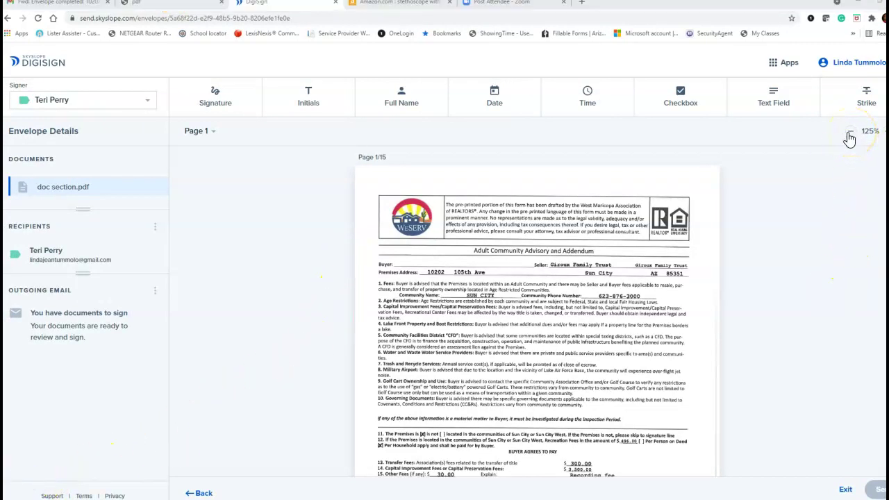
pyautogui.click(881, 131)
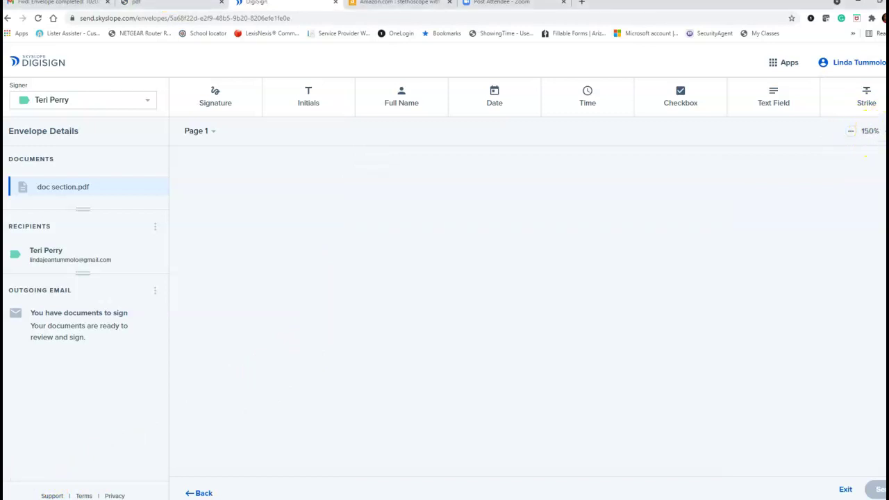
pyautogui.click(880, 131)
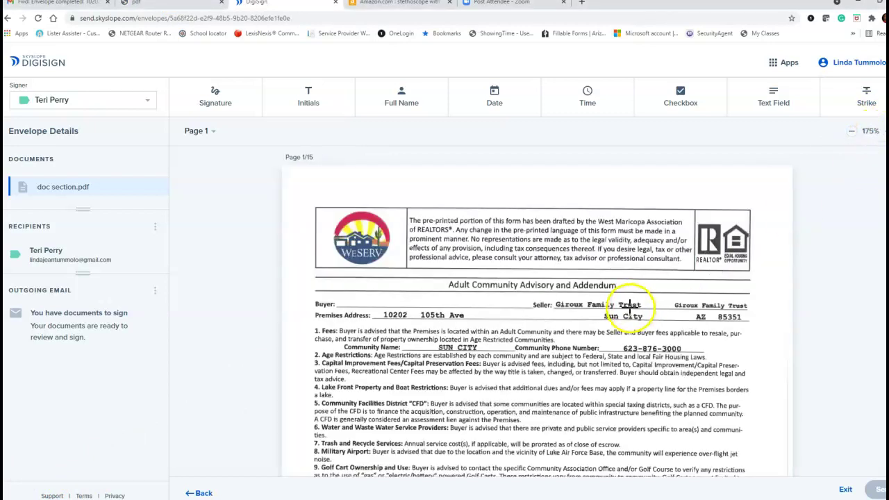
# - Add a pre-checked, read-only checkbox on the Transfer Fees Buyer box, line 75 of page 4
pyautogui.click(853, 132)
pyautogui.click(854, 134)
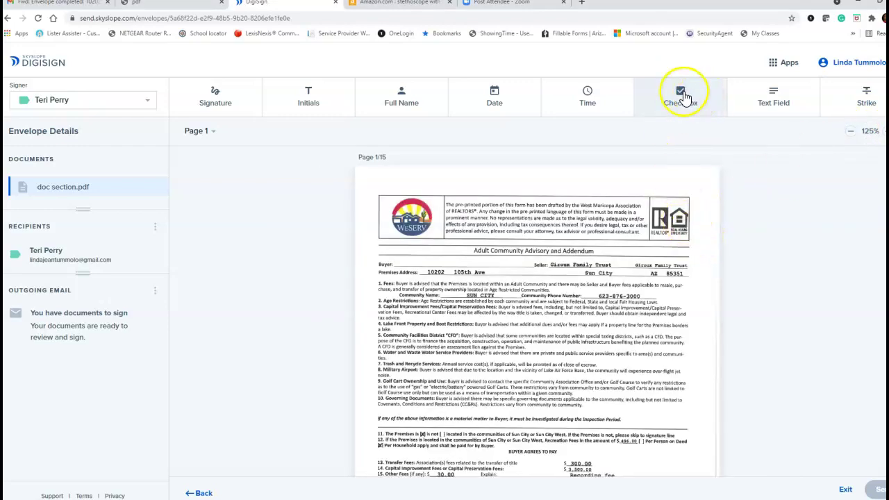
pyautogui.scroll(-10, 603, 298)
pyautogui.scroll(-10, 603, 299)
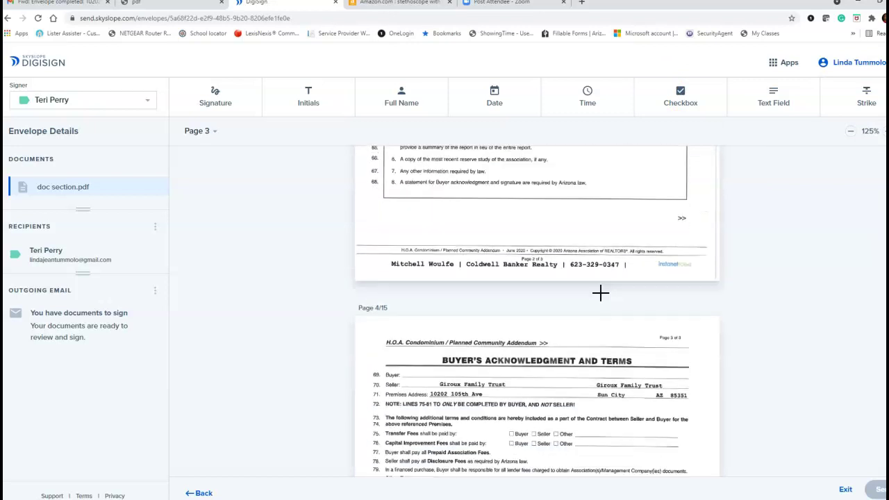
pyautogui.scroll(-3, 600, 293)
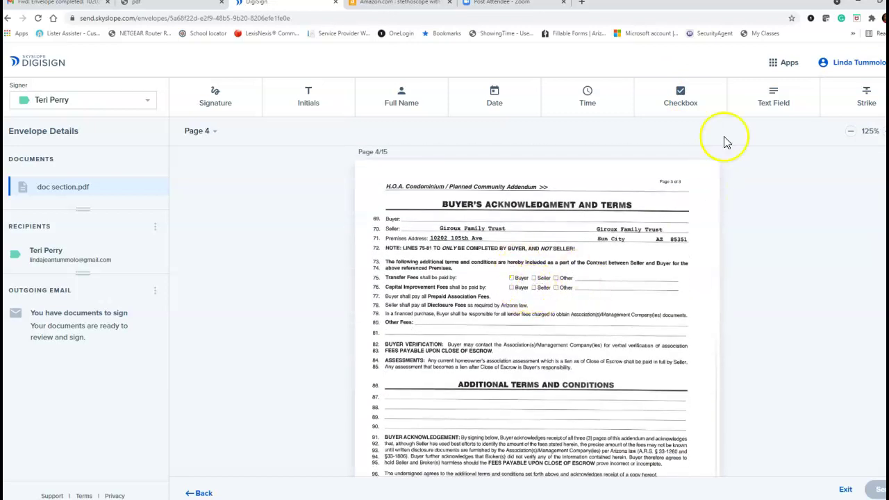
pyautogui.click(707, 101)
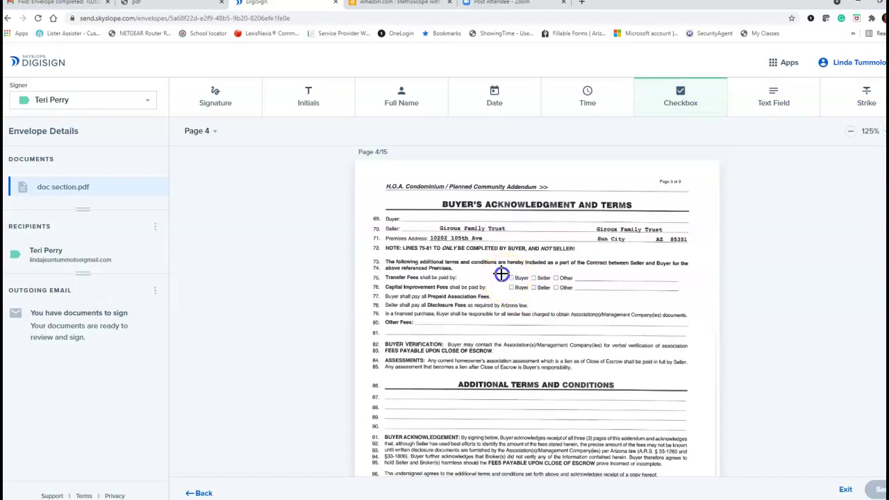
pyautogui.click(503, 285)
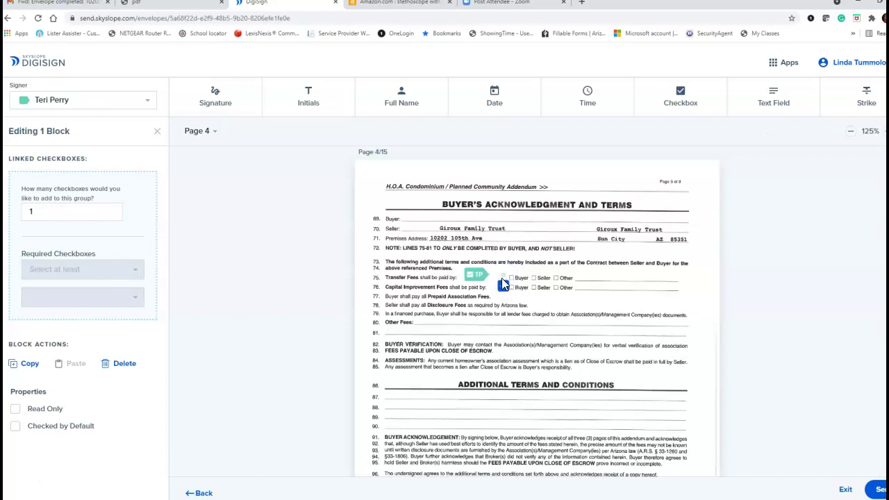
pyautogui.click(131, 364)
pyautogui.click(661, 99)
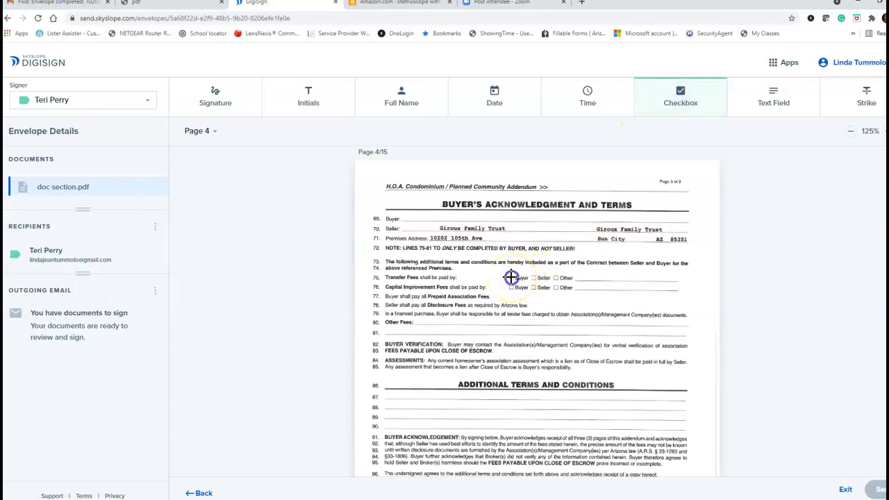
pyautogui.click(511, 277)
pyautogui.moveTo(516, 273); pyautogui.dragTo(513, 278)
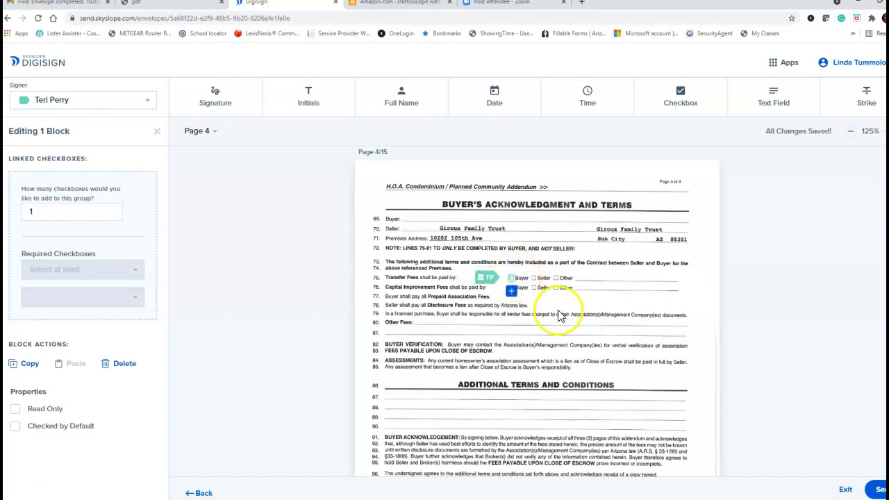
pyautogui.click(511, 278)
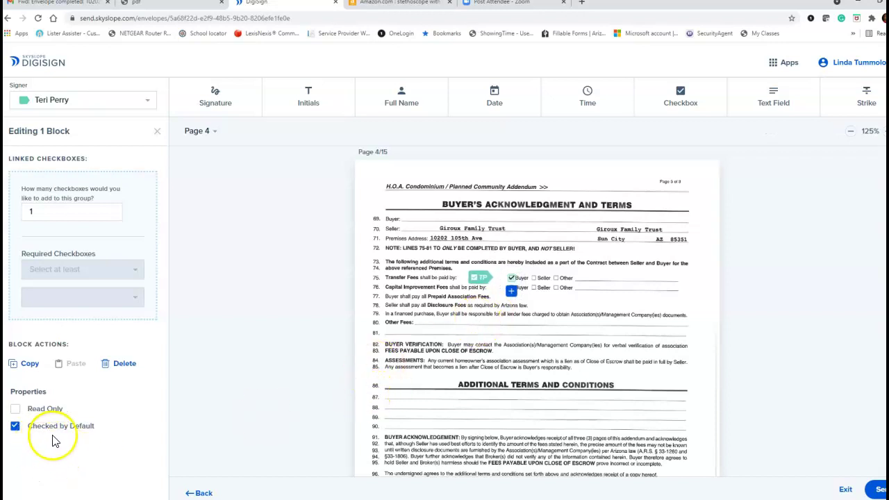
pyautogui.click(16, 408)
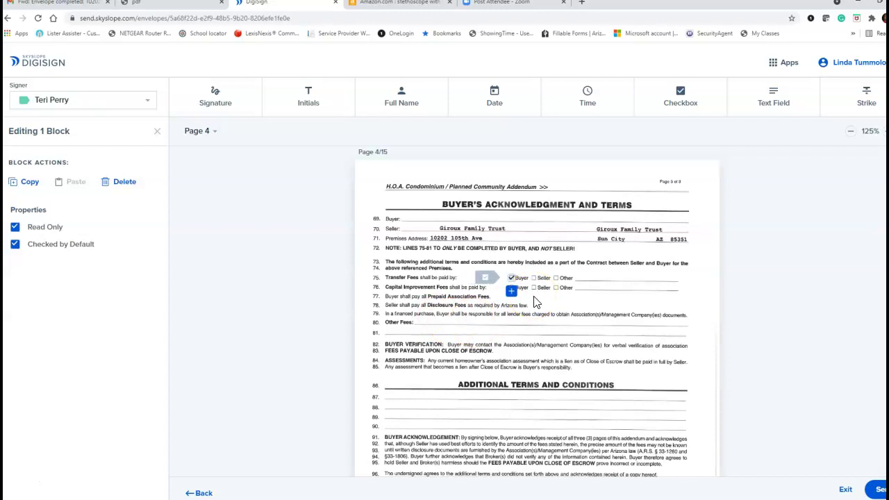
# - Add a second pre-checked, read-only checkbox on line 76's Capital Improvement Fees Buyer box
pyautogui.click(684, 103)
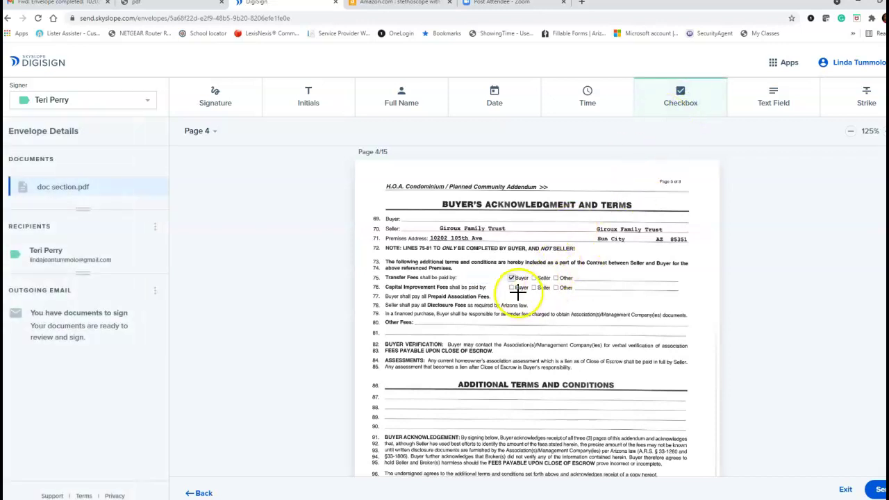
pyautogui.click(514, 292)
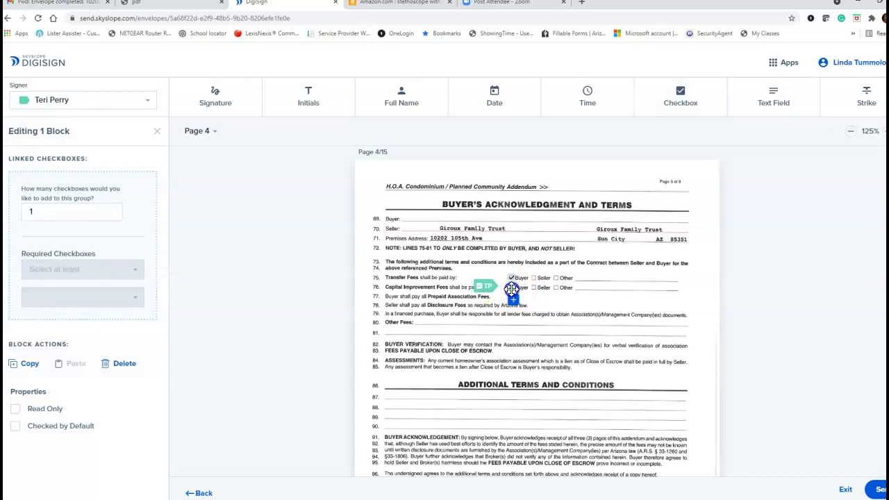
pyautogui.click(512, 286)
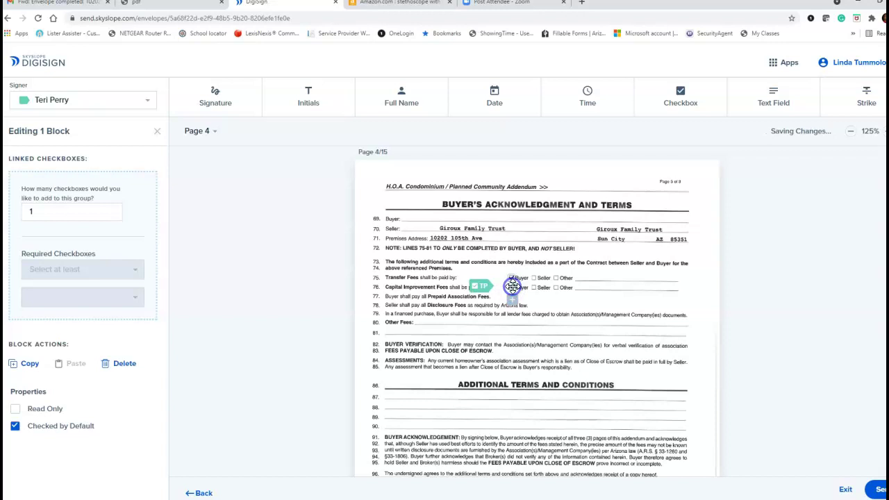
pyautogui.click(15, 409)
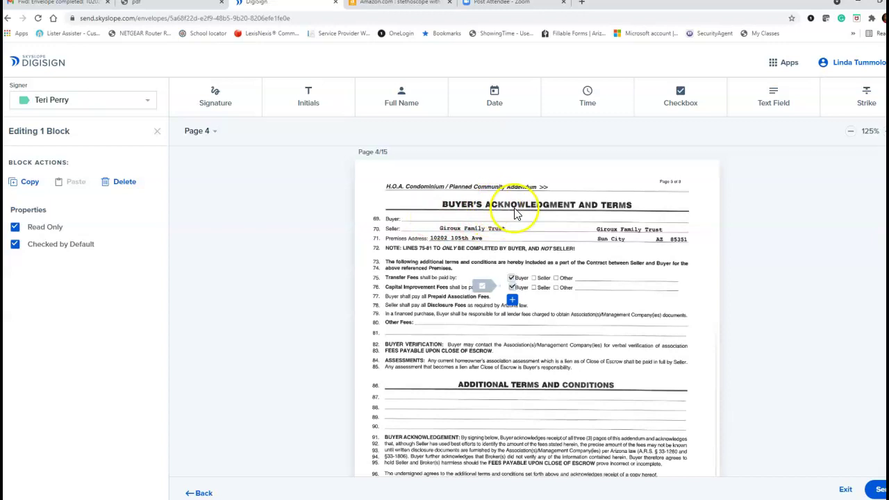
# - Place a text field on page 4's Buyer line, fill in the buyer's name, and make it read-only
pyautogui.click(769, 115)
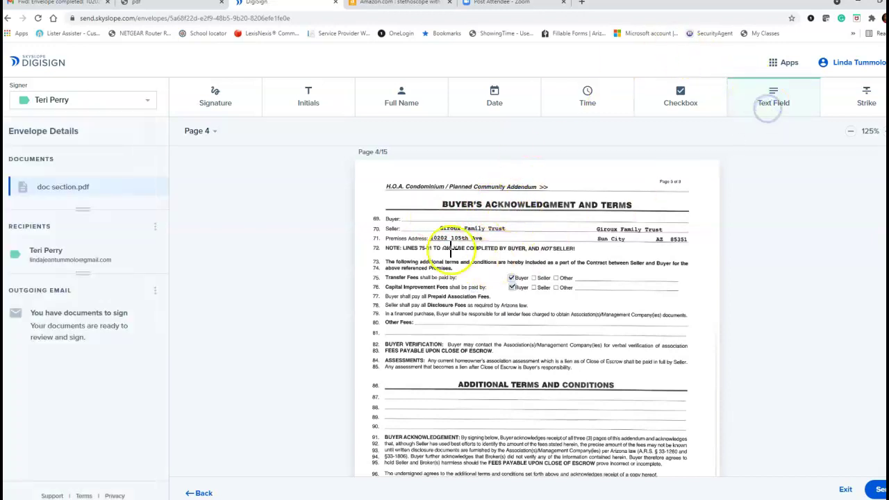
pyautogui.click(401, 208)
pyautogui.moveTo(419, 209); pyautogui.dragTo(421, 213)
pyautogui.click(106, 229)
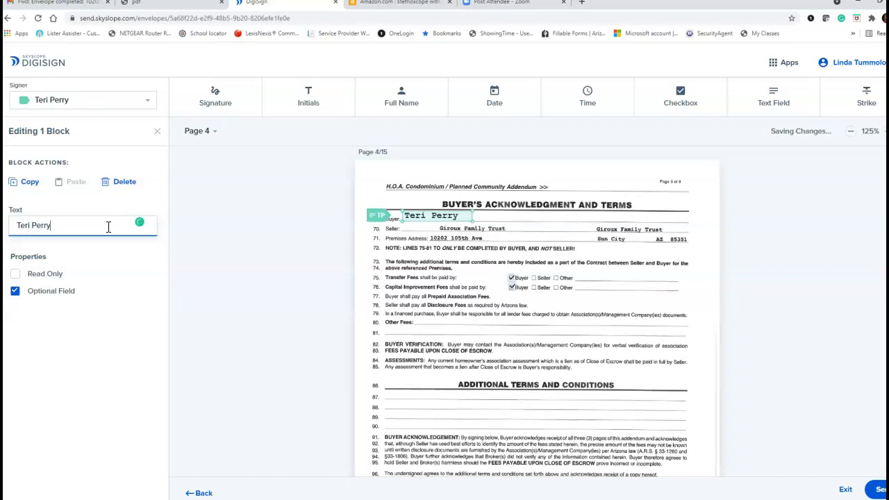
pyautogui.click(40, 278)
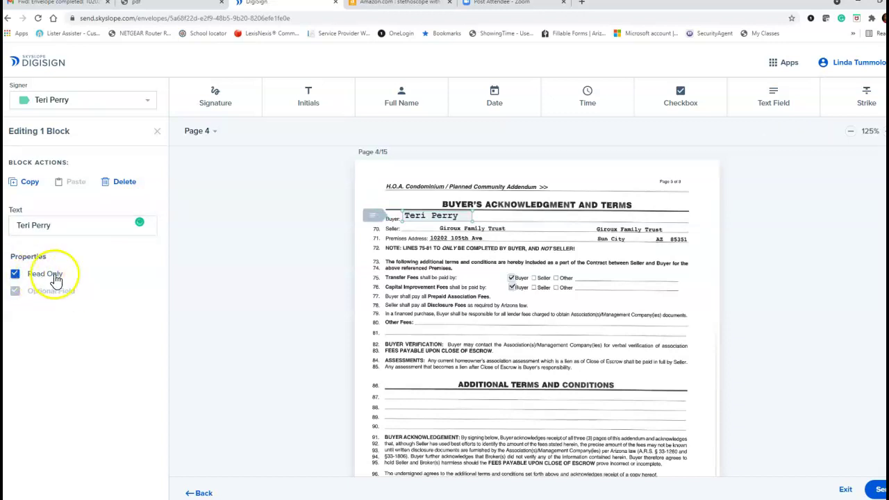
pyautogui.scroll(-3, 532, 278)
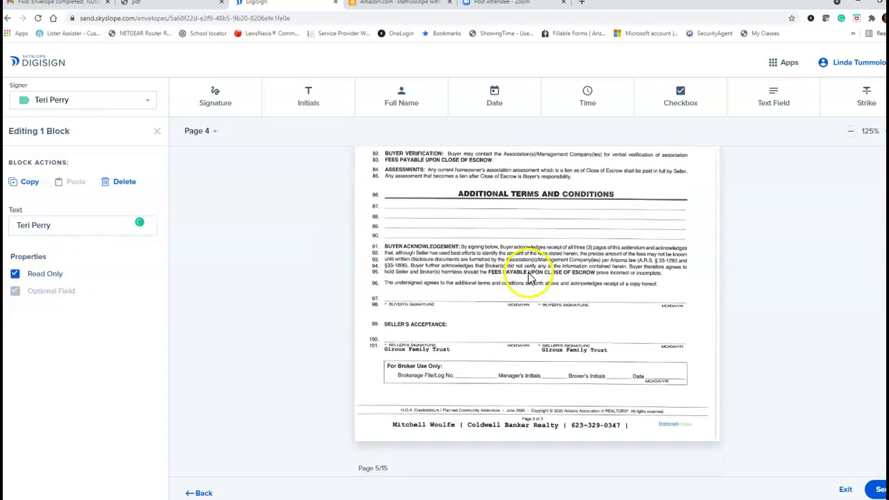
# - Place a buyer signature field on line 97 with a date field beside it
pyautogui.click(219, 105)
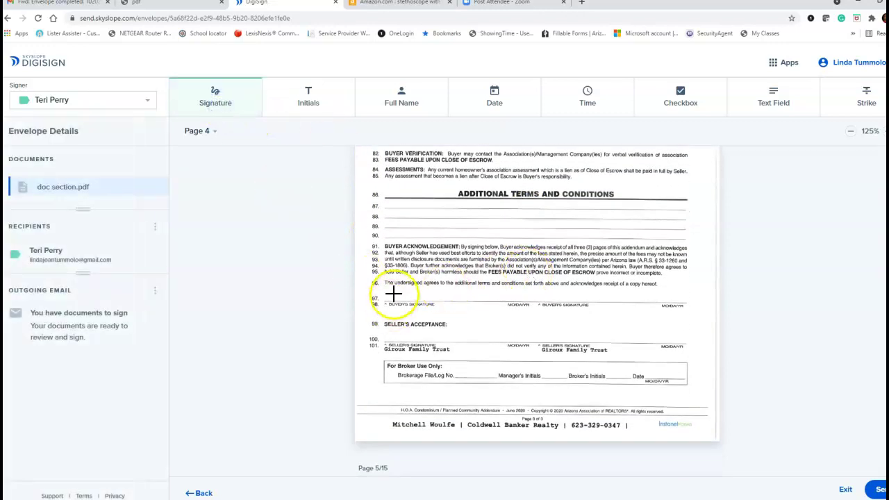
pyautogui.click(394, 293)
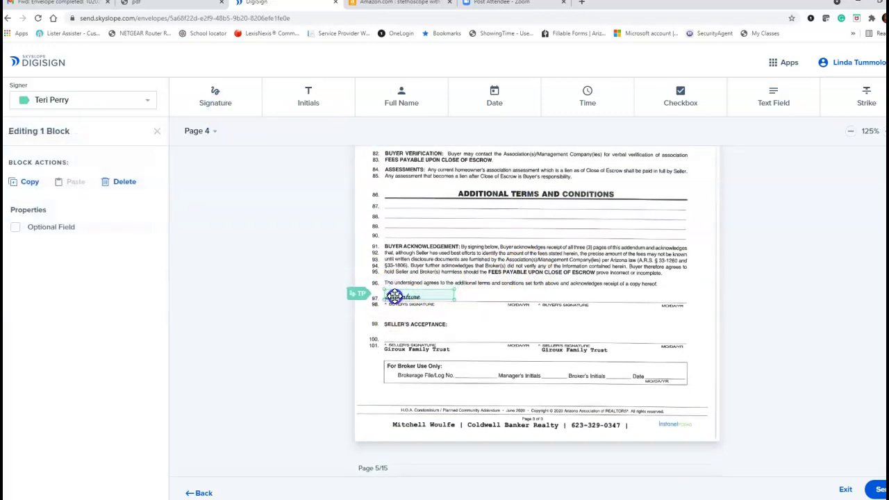
pyautogui.click(531, 109)
pyautogui.click(505, 291)
pyautogui.moveTo(503, 290)
pyautogui.mouseDown()
pyautogui.moveTo(510, 285)
pyautogui.moveTo(500, 295)
pyautogui.mouseUp()
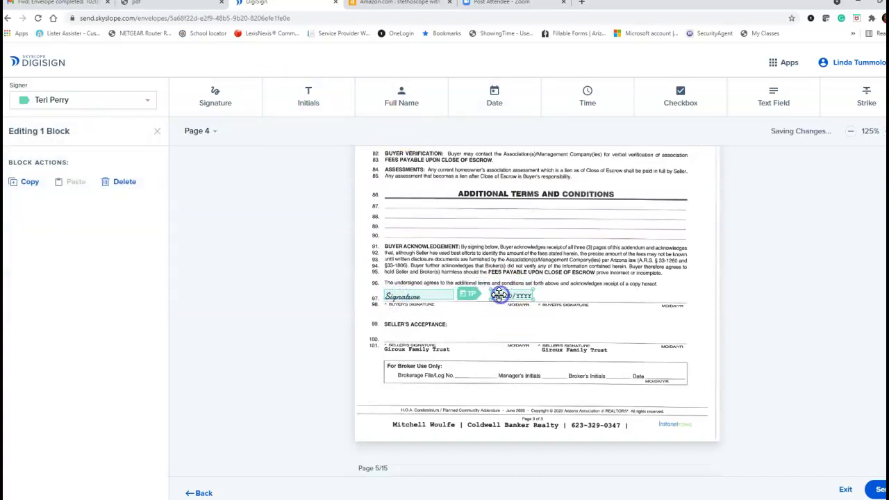
# - Remove the extra initials field that was placed near line 99
pyautogui.click(310, 105)
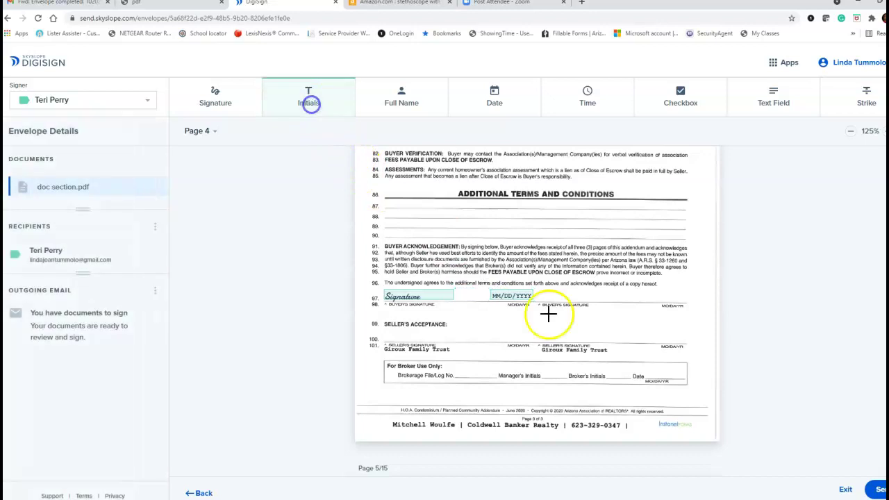
pyautogui.click(646, 336)
pyautogui.moveTo(646, 341)
pyautogui.mouseDown()
pyautogui.moveTo(655, 324)
pyautogui.moveTo(461, 304)
pyautogui.moveTo(514, 294)
pyautogui.moveTo(649, 320)
pyautogui.mouseUp()
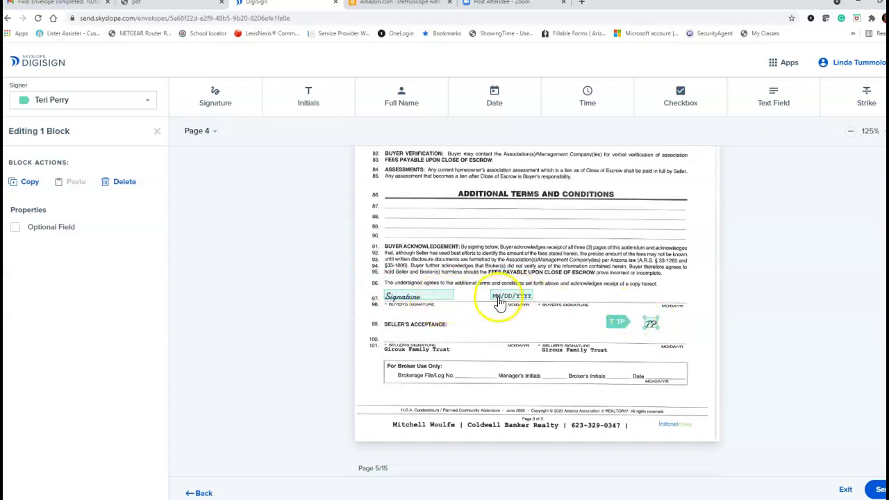
pyautogui.click(127, 183)
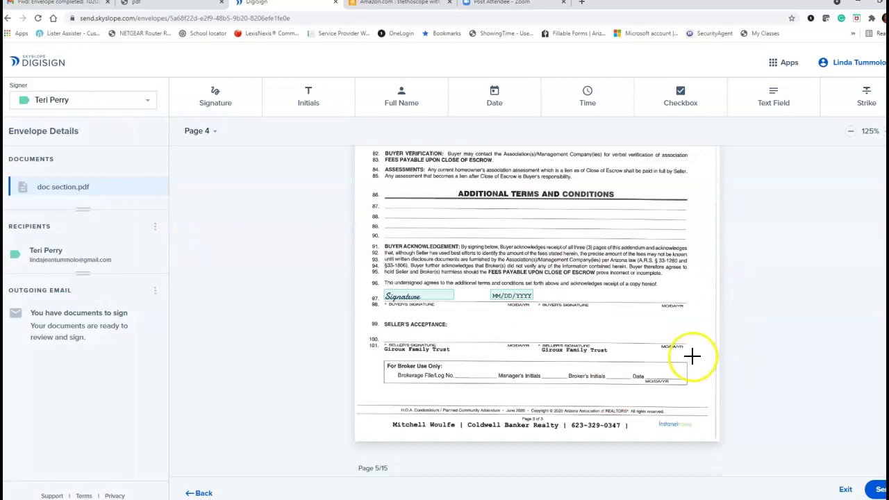
pyautogui.click(876, 490)
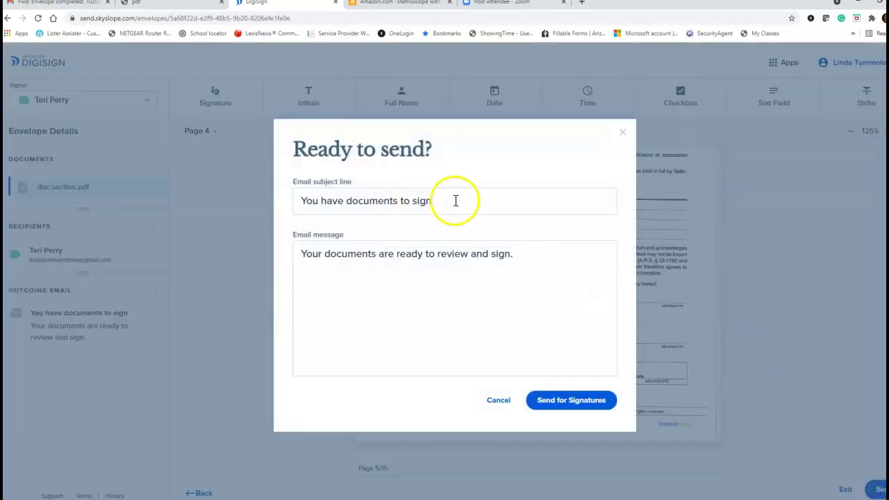
pyautogui.moveTo(456, 201); pyautogui.dragTo(272, 217)
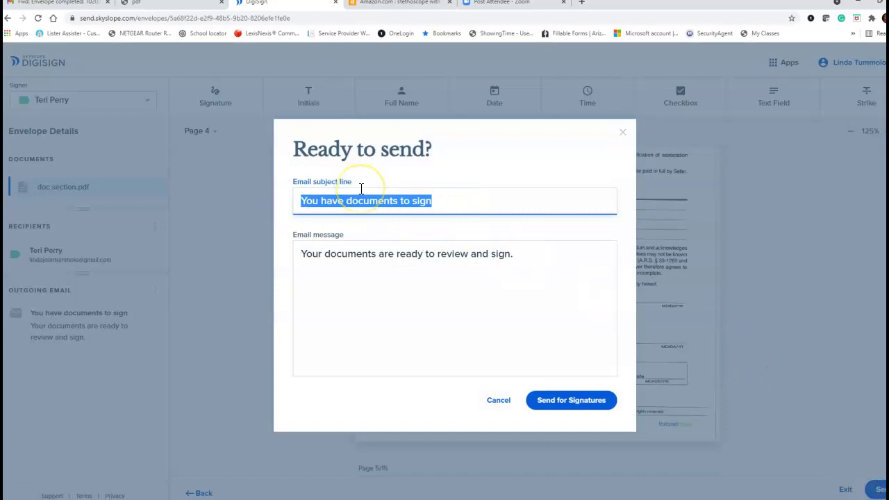
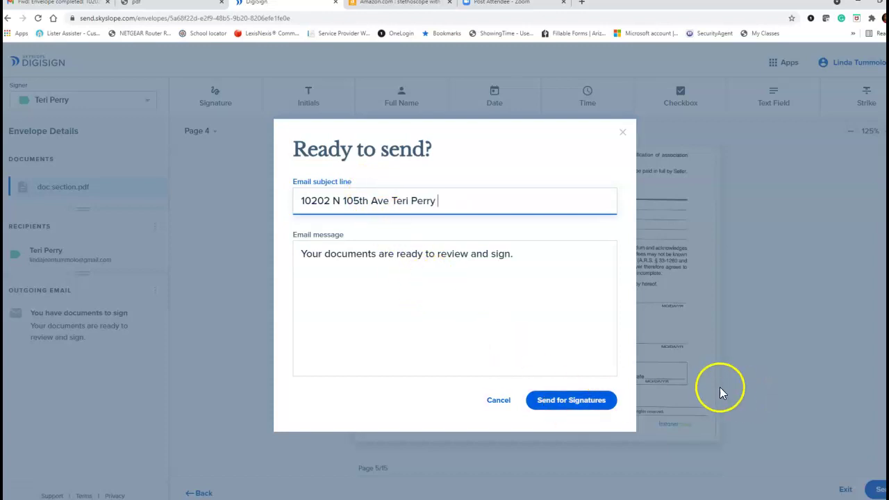
pyautogui.click(495, 401)
# - Scroll to page 13 and place an initials field on the buyer's initials line
pyautogui.scroll(-10, 604, 292)
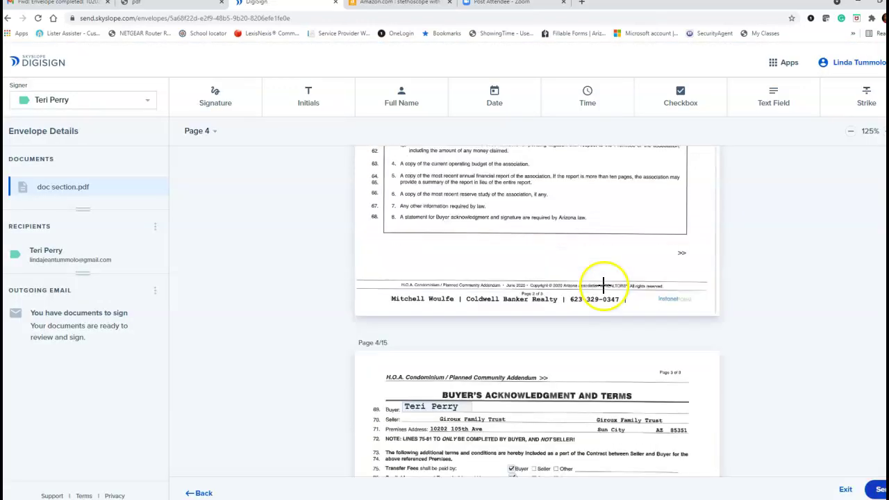
pyautogui.scroll(-20, 604, 292)
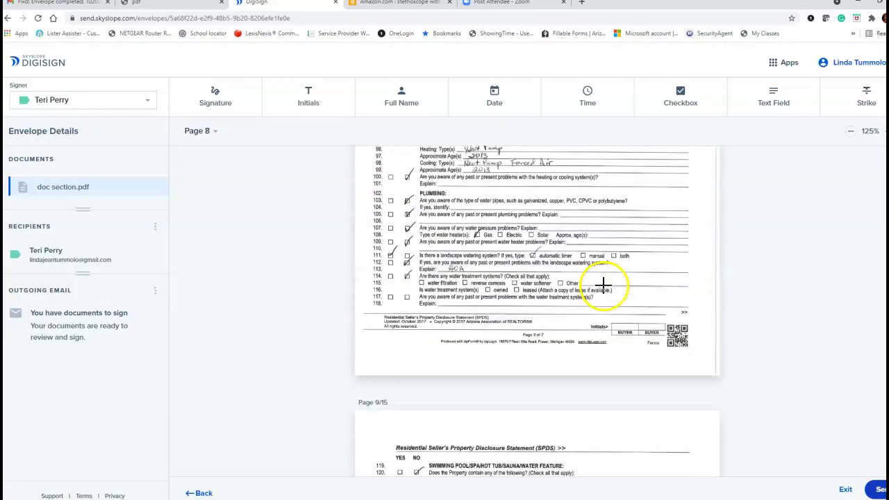
pyautogui.scroll(-20, 604, 285)
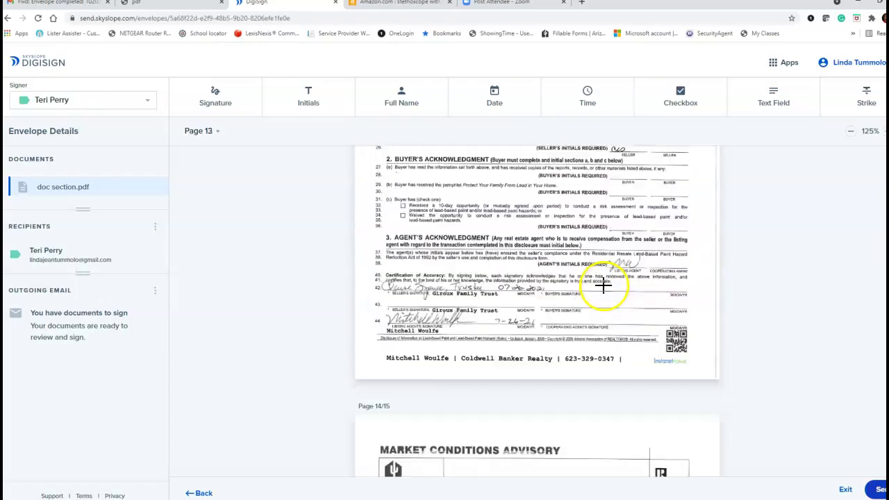
pyautogui.scroll(12, 601, 279)
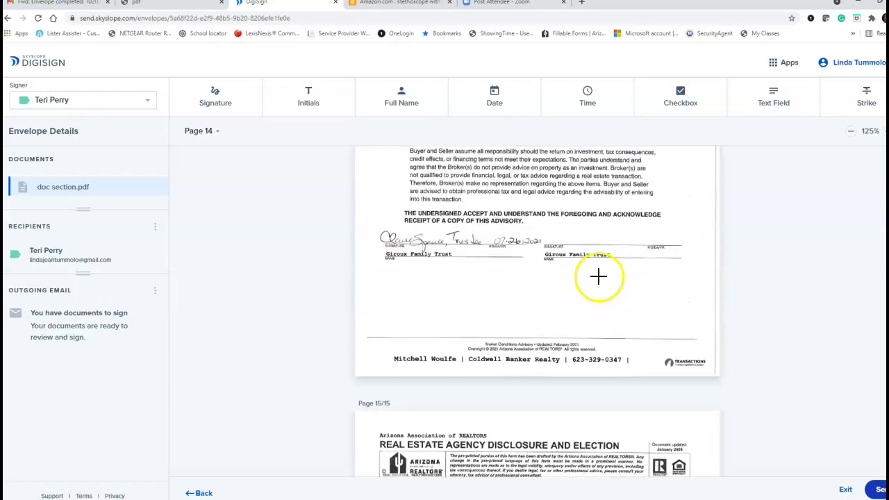
pyautogui.scroll(-5, 597, 274)
pyautogui.scroll(2, 594, 270)
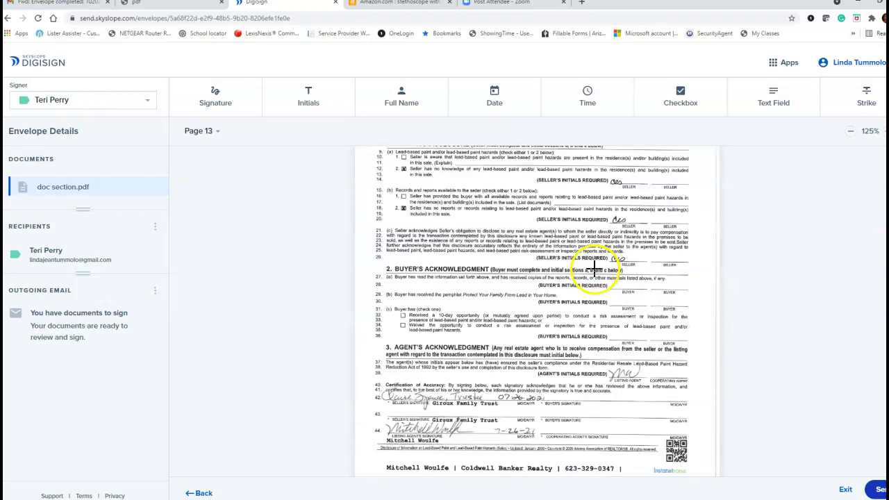
pyautogui.click(325, 111)
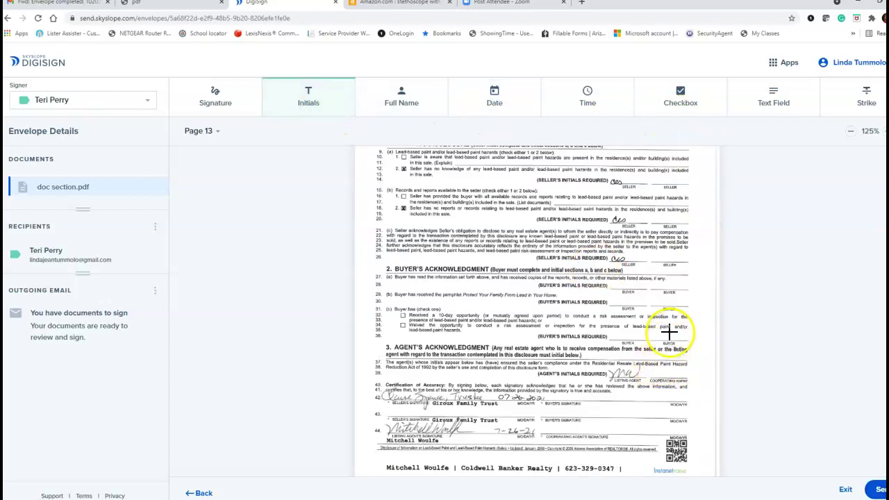
pyautogui.click(669, 333)
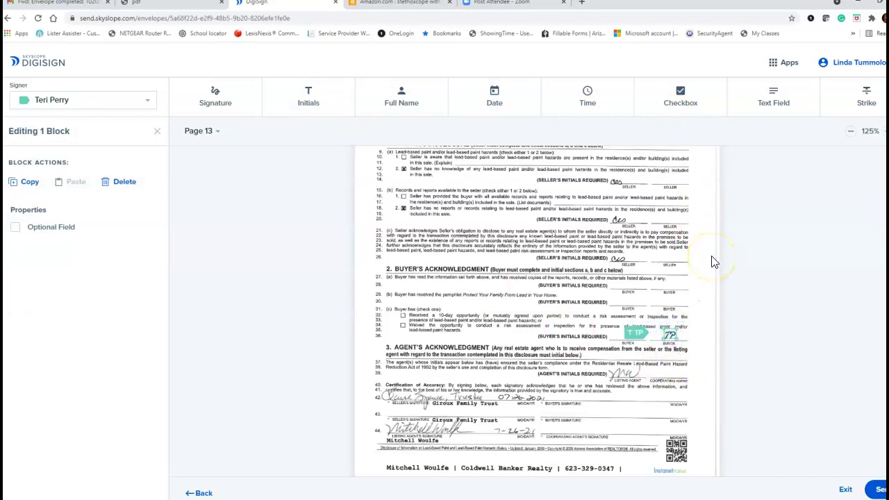
# - Add a strike line at the buyer's initials line and another initials field near the agent's line
pyautogui.click(866, 96)
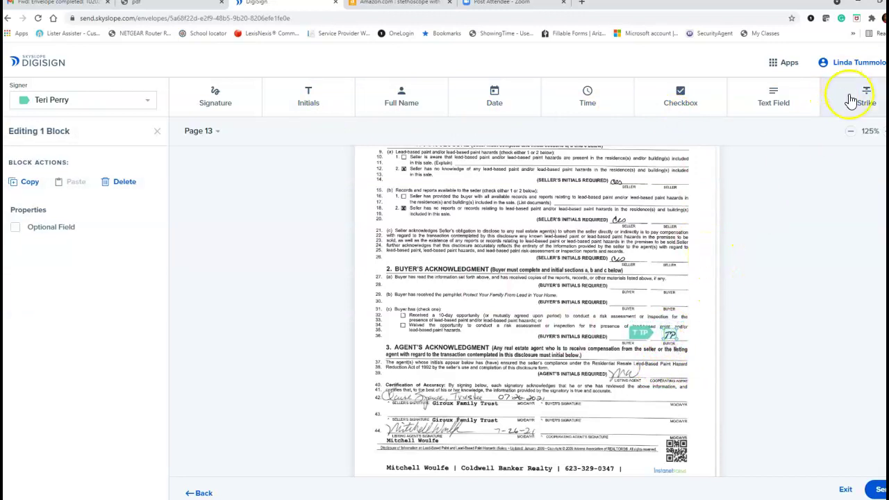
pyautogui.click(656, 334)
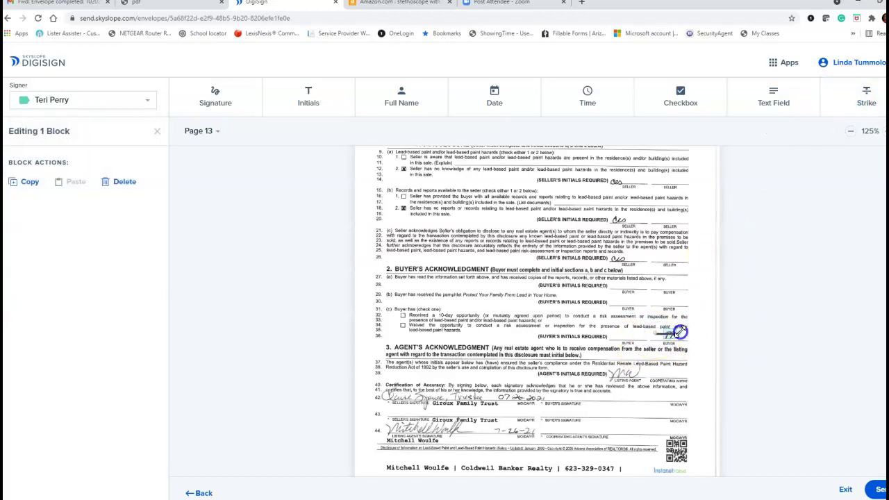
pyautogui.click(328, 106)
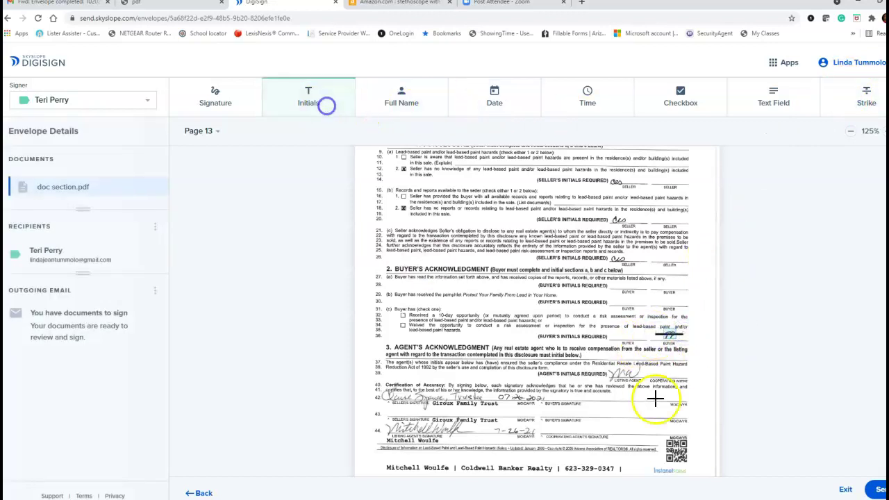
pyautogui.click(662, 371)
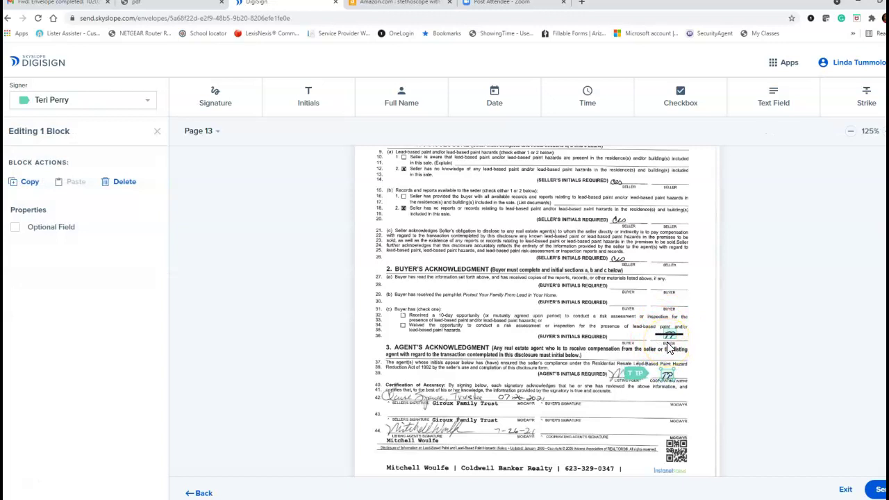
# - Delete the stray initials and strike fields and move the remaining initials onto the agent's initials line
pyautogui.click(124, 181)
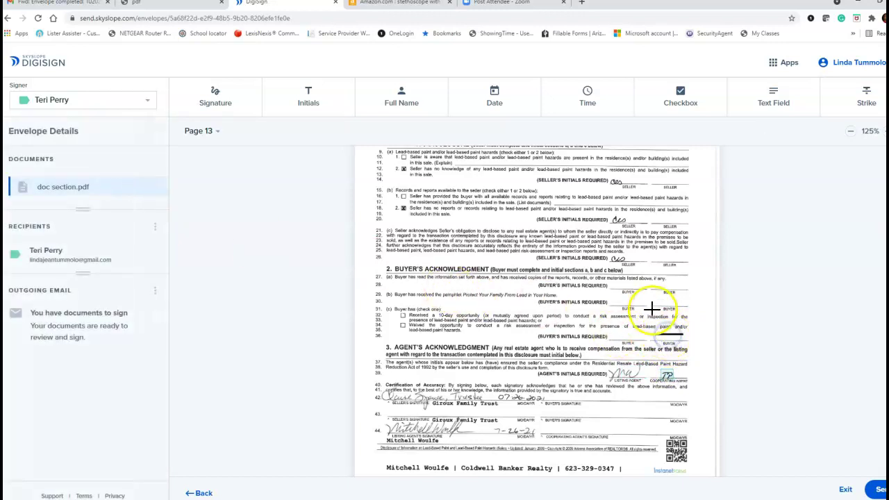
pyautogui.click(669, 338)
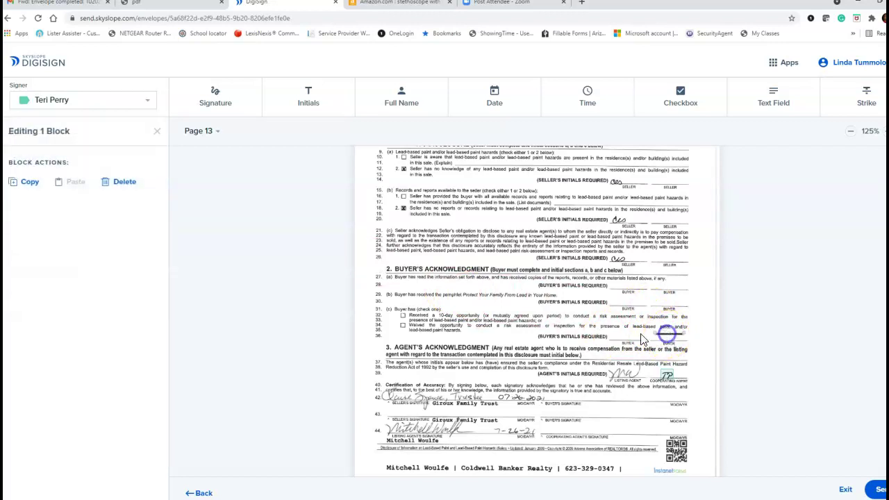
pyautogui.click(116, 184)
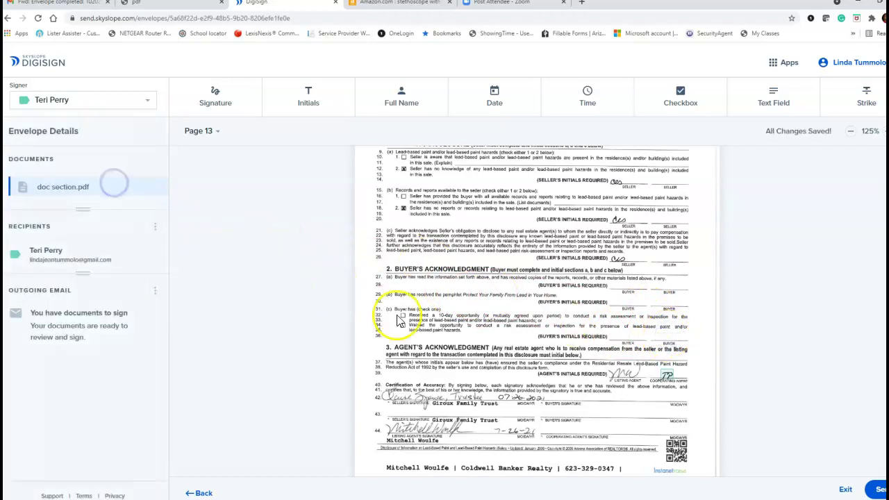
pyautogui.moveTo(664, 377)
pyautogui.mouseDown()
pyautogui.moveTo(671, 332)
pyautogui.moveTo(673, 373)
pyautogui.mouseUp()
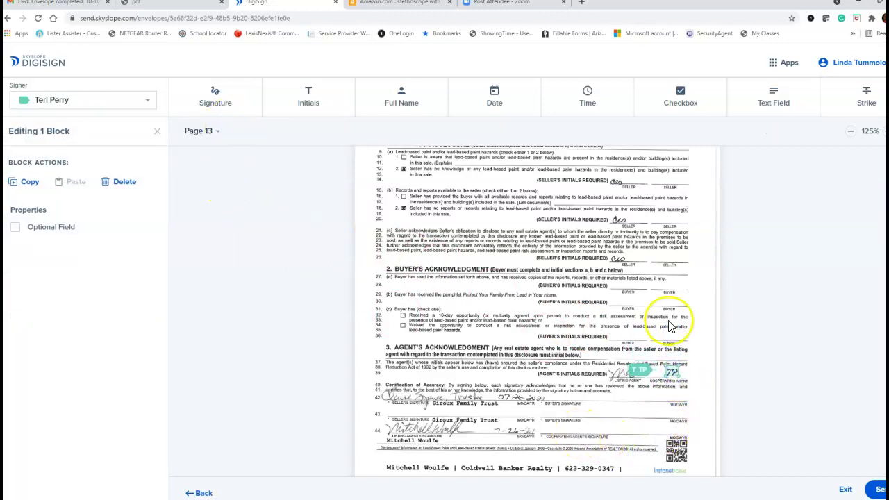
pyautogui.click(95, 101)
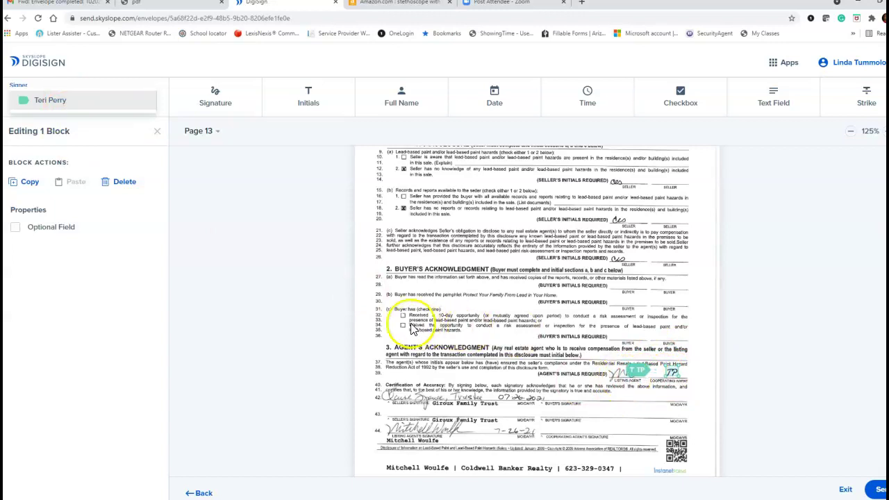
# - Place a pre-checked, read-only checkbox on line 33's 'Received a 10-day opportunity' option
pyautogui.click(680, 101)
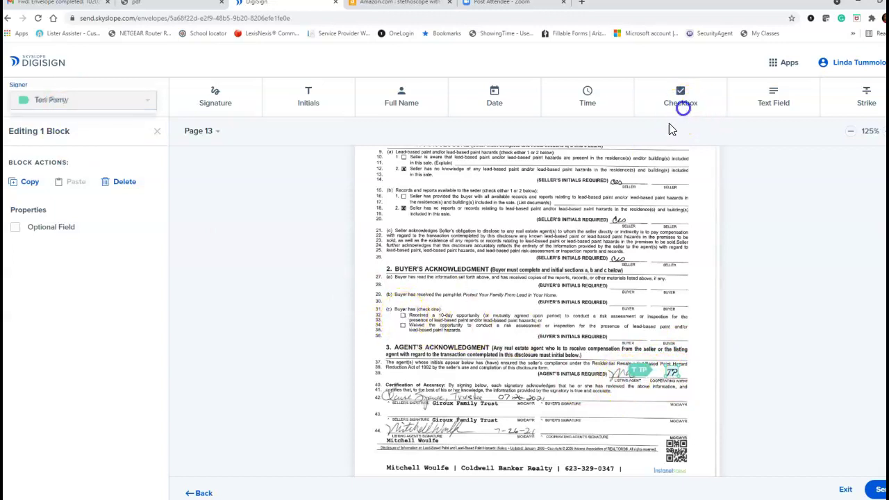
pyautogui.click(403, 319)
pyautogui.click(703, 88)
pyautogui.click(389, 325)
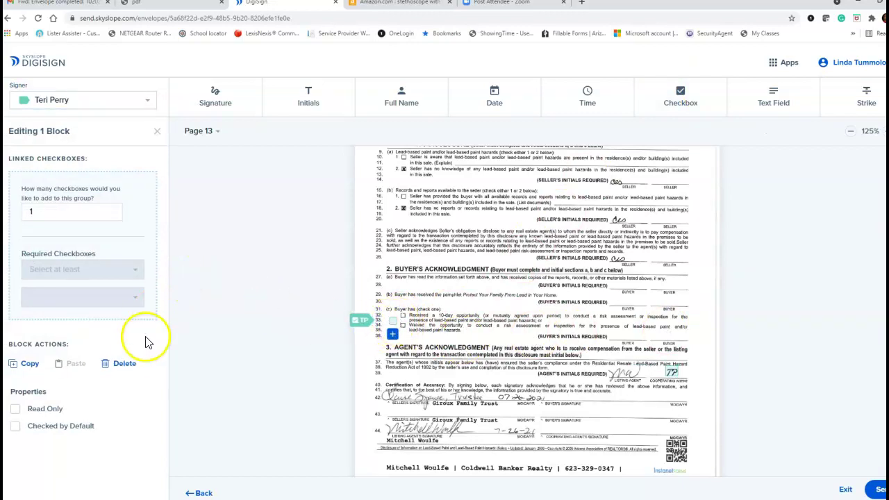
pyautogui.click(127, 365)
pyautogui.click(661, 104)
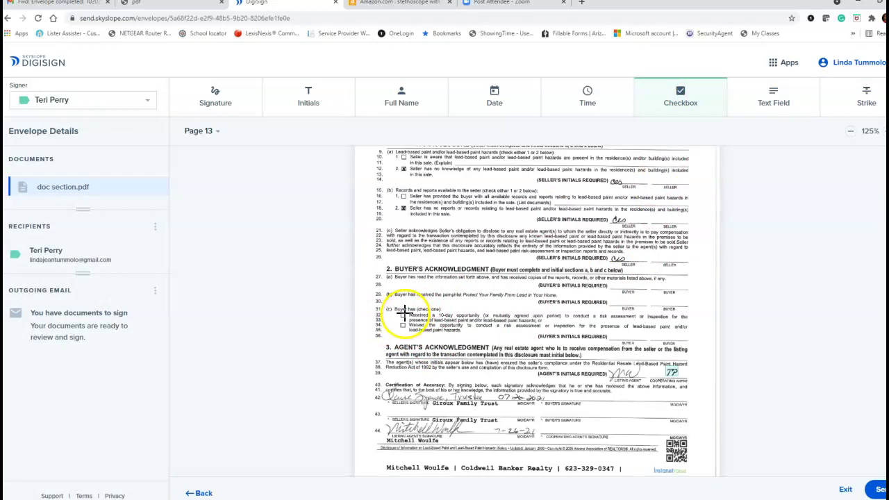
pyautogui.click(499, 303)
pyautogui.moveTo(503, 299); pyautogui.dragTo(398, 315)
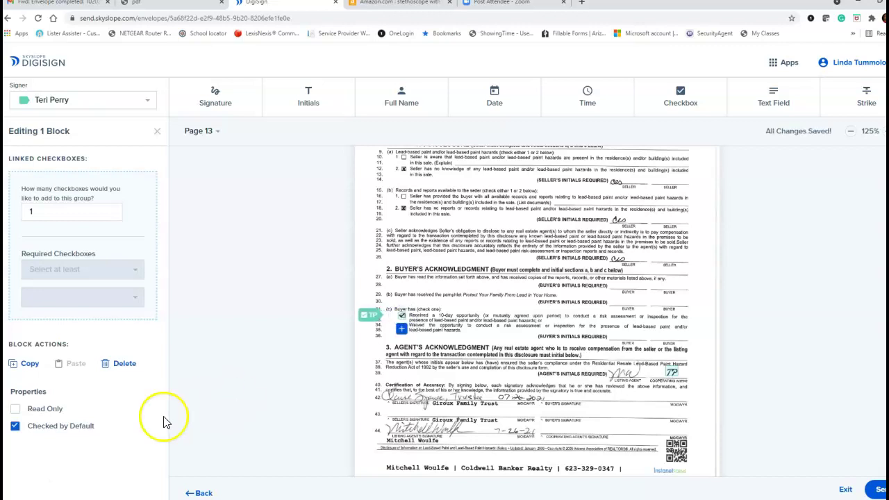
pyautogui.click(15, 410)
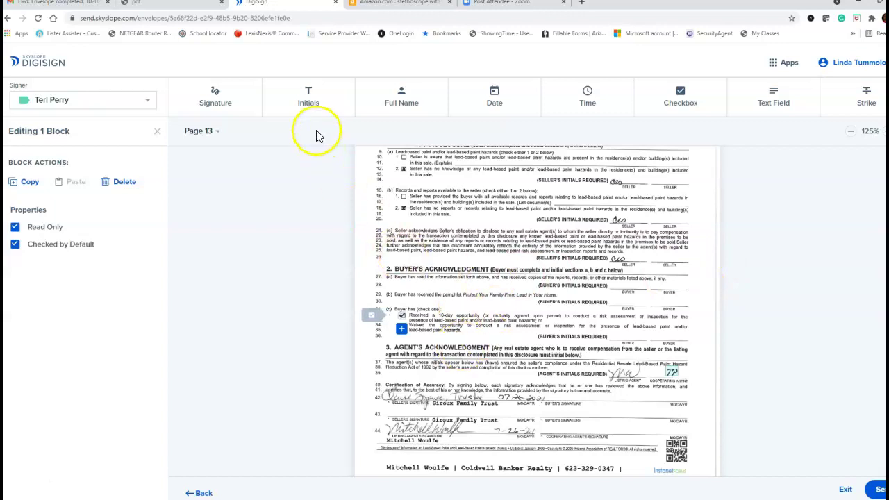
# - Exit the envelope editor, check the buyer's file envelopes, and go back to the 69-file list
pyautogui.click(844, 488)
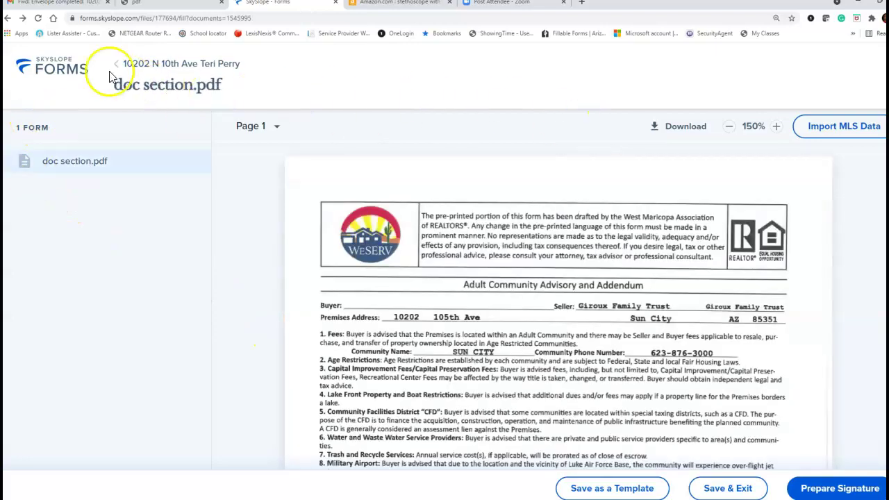
pyautogui.click(63, 69)
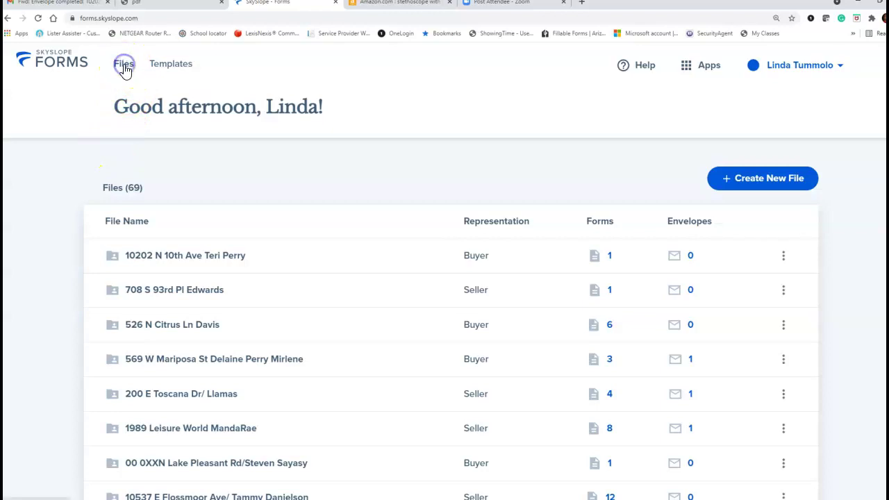
pyautogui.click(182, 255)
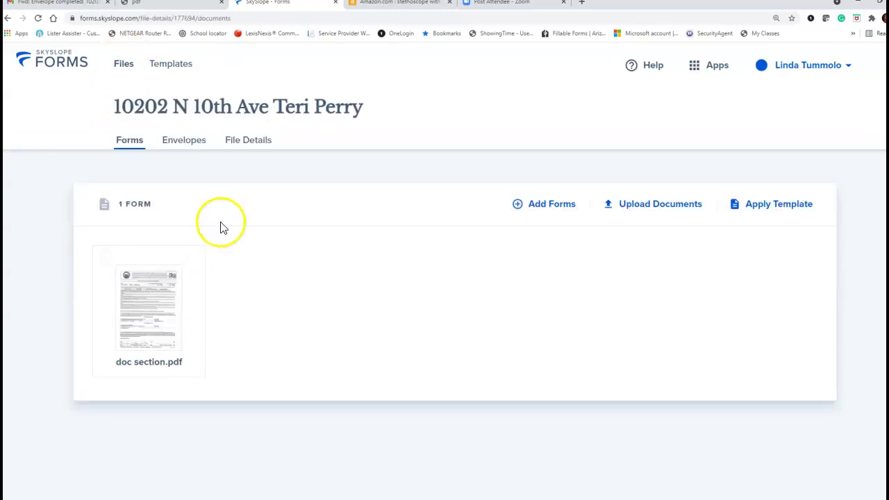
pyautogui.click(187, 147)
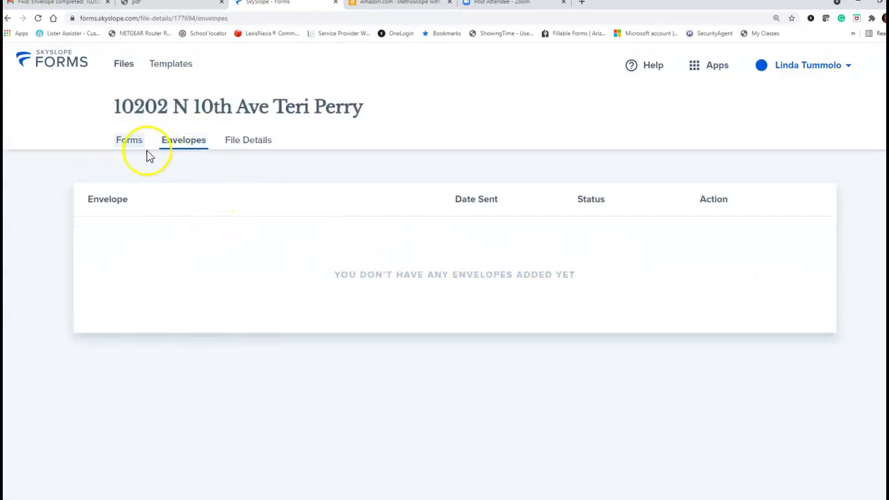
pyautogui.click(125, 66)
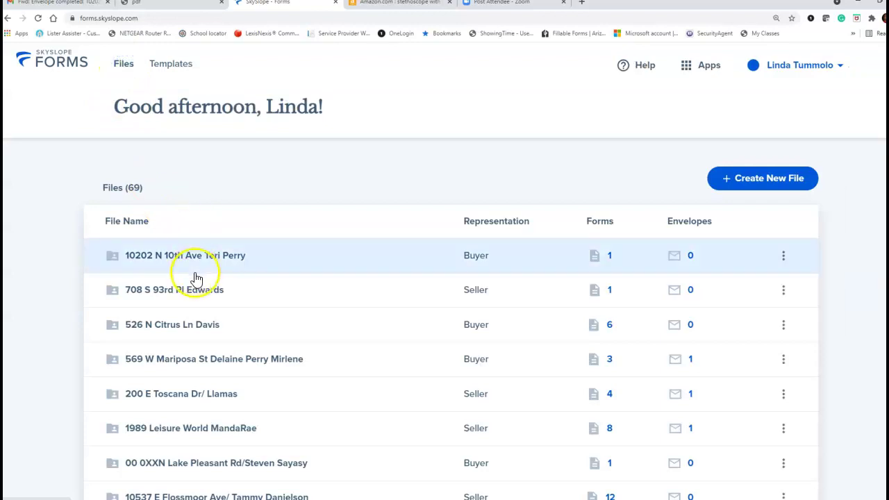
pyautogui.scroll(-2, 222, 271)
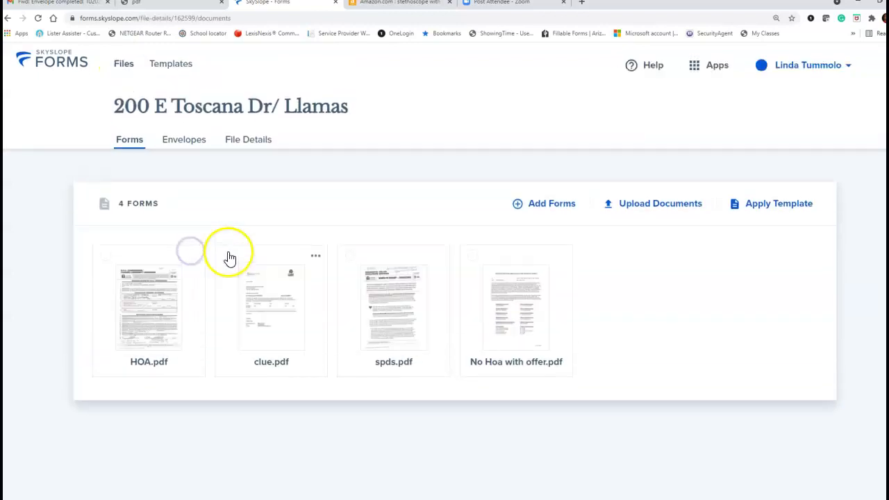
pyautogui.click(206, 148)
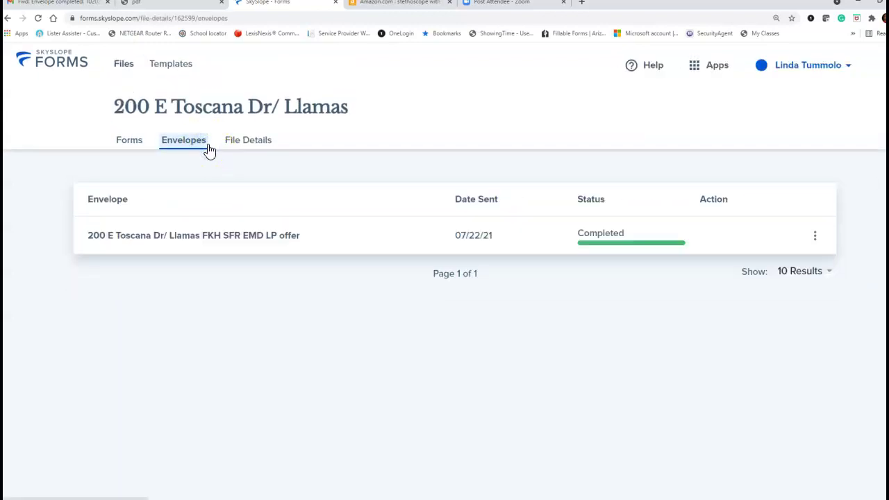
pyautogui.click(816, 238)
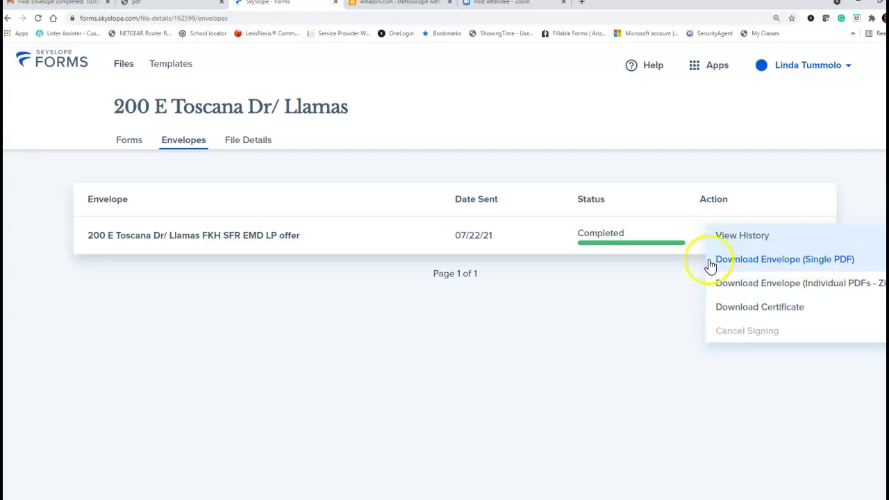
pyautogui.click(337, 236)
pyautogui.click(340, 240)
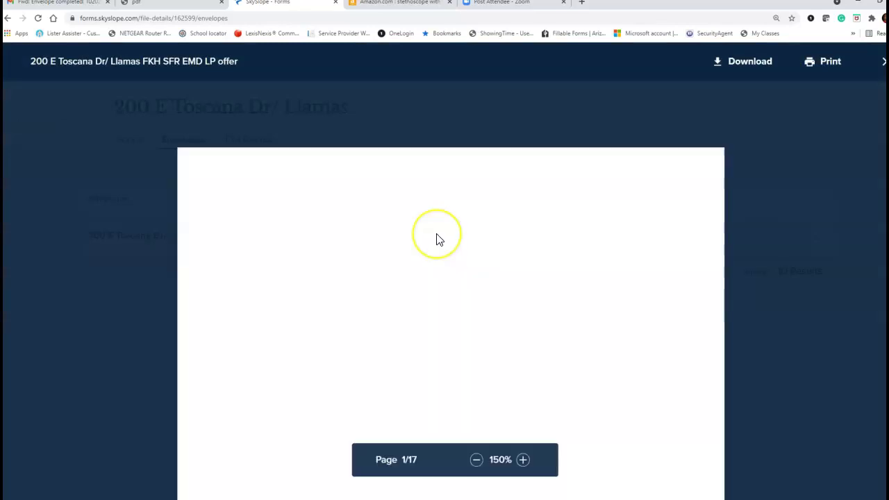
pyautogui.scroll(-20, 436, 239)
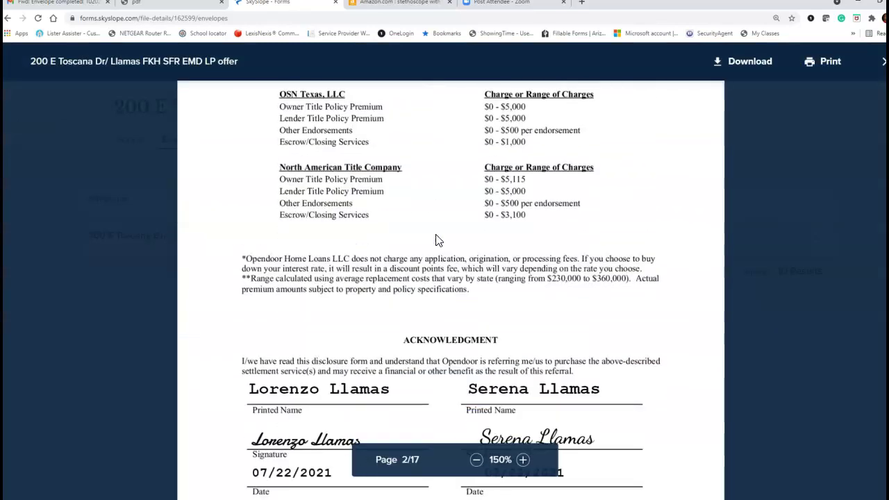
pyautogui.scroll(-20, 432, 240)
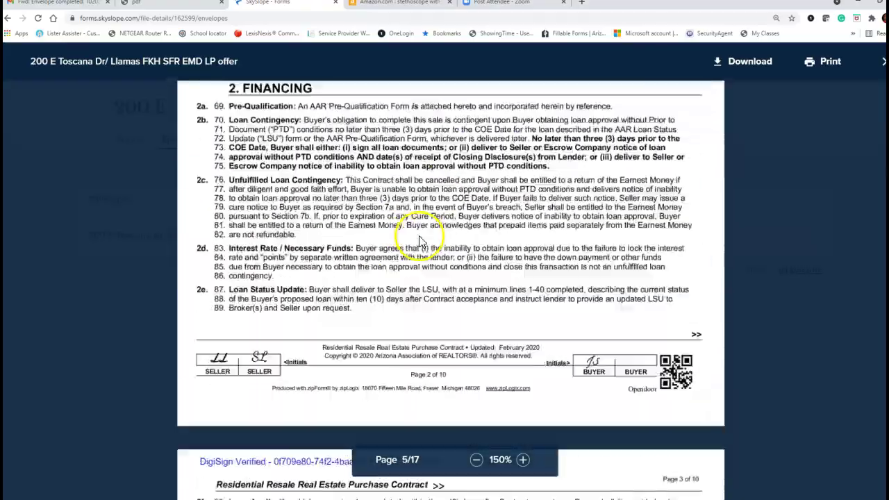
pyautogui.scroll(-20, 415, 243)
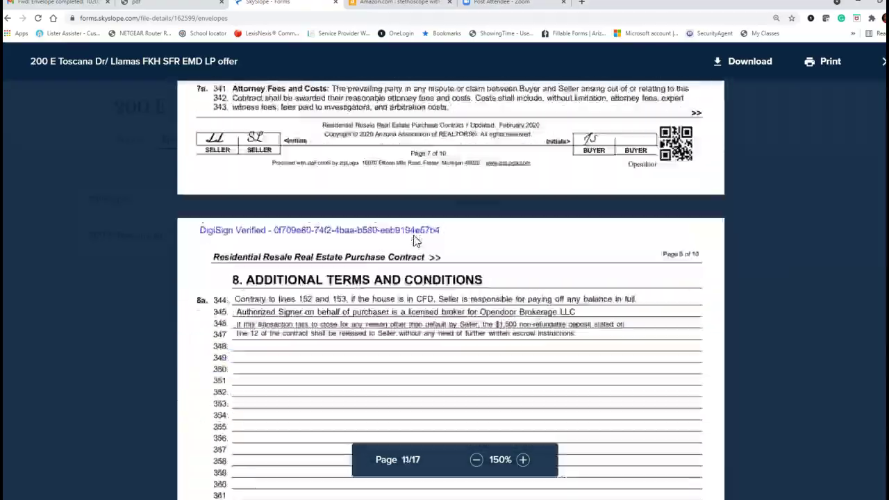
pyautogui.scroll(-10, 415, 239)
pyautogui.click(735, 66)
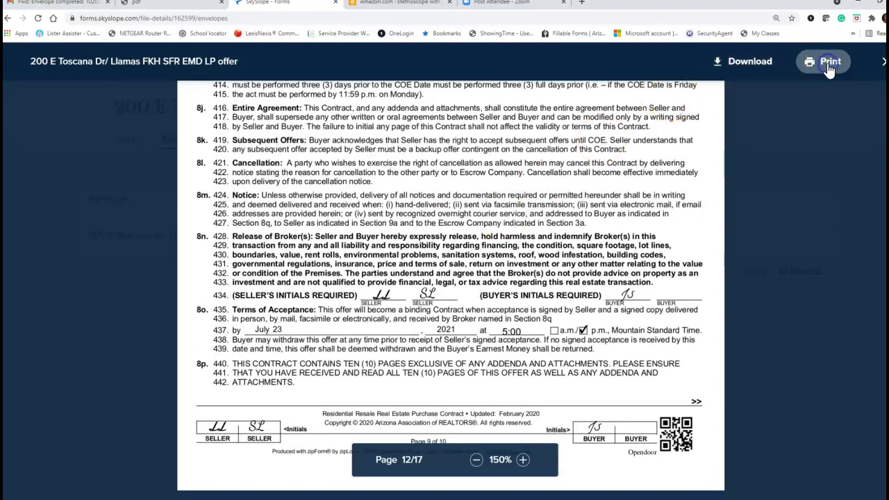
pyautogui.click(826, 62)
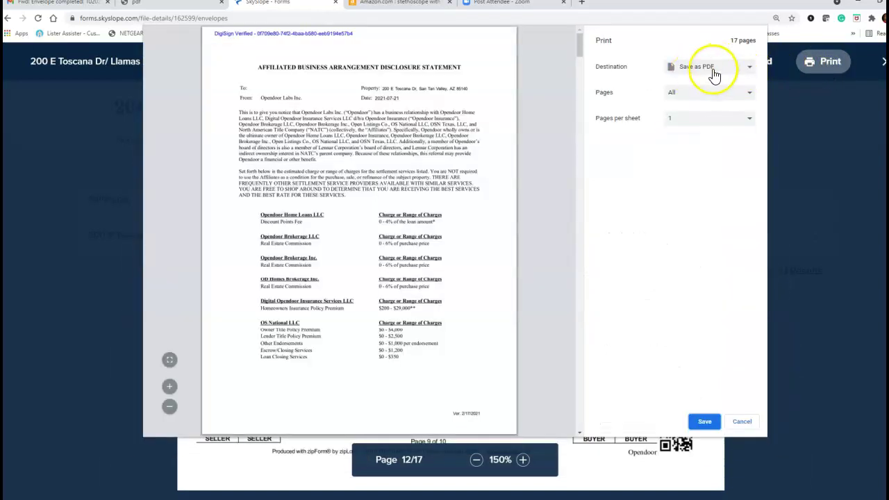
pyautogui.click(704, 421)
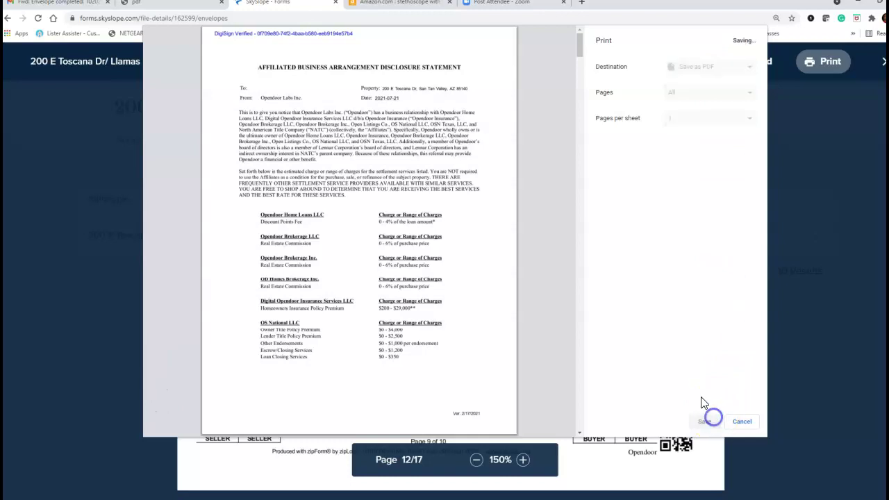
pyautogui.click(166, 135)
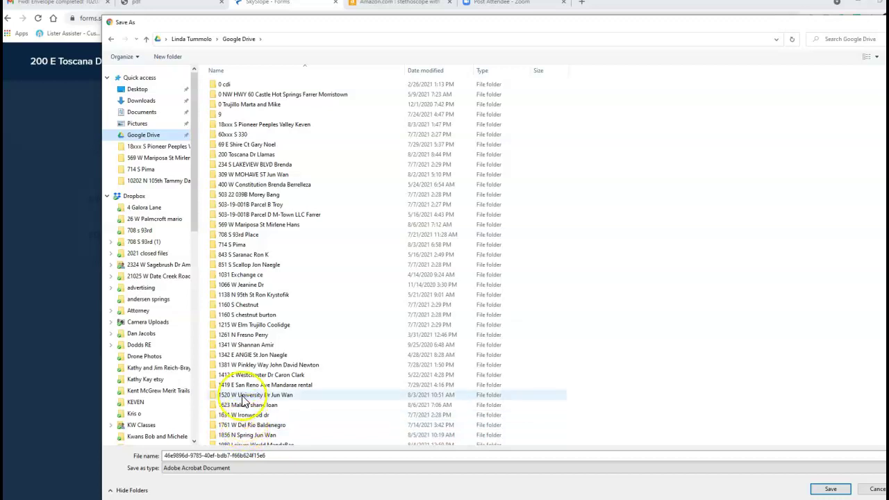
pyautogui.doubleClick(234, 155)
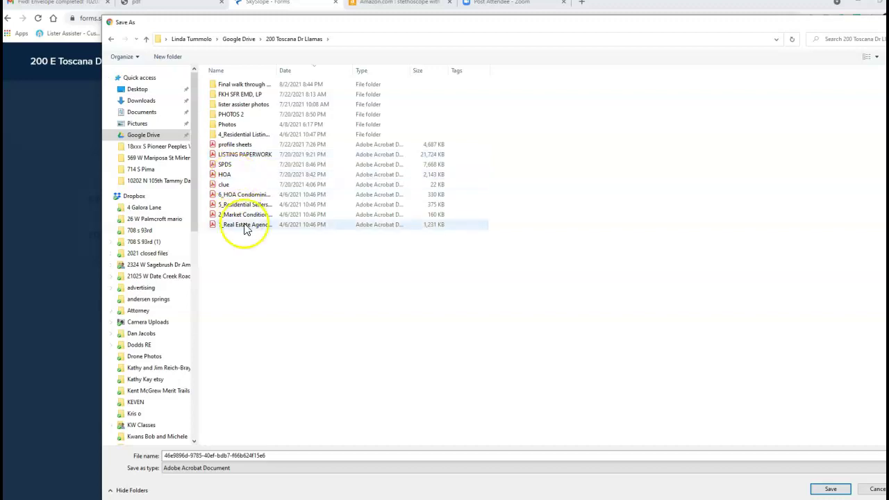
pyautogui.doubleClick(257, 455)
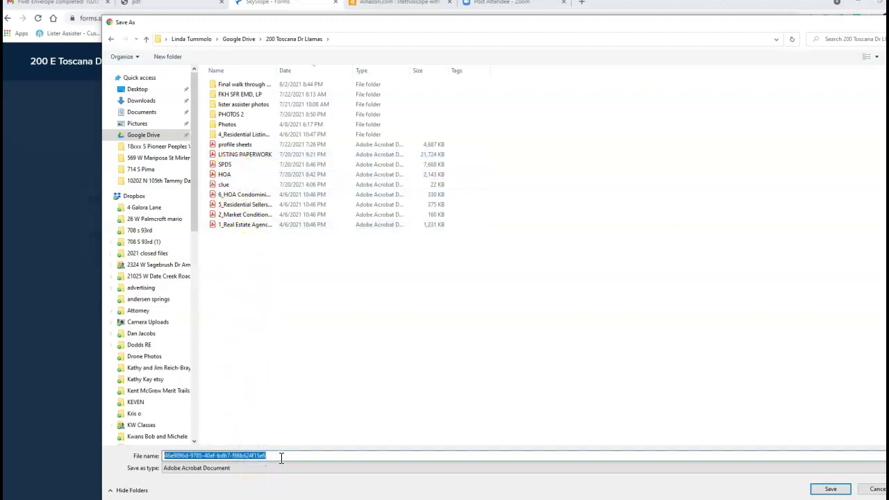
pyautogui.write('test')
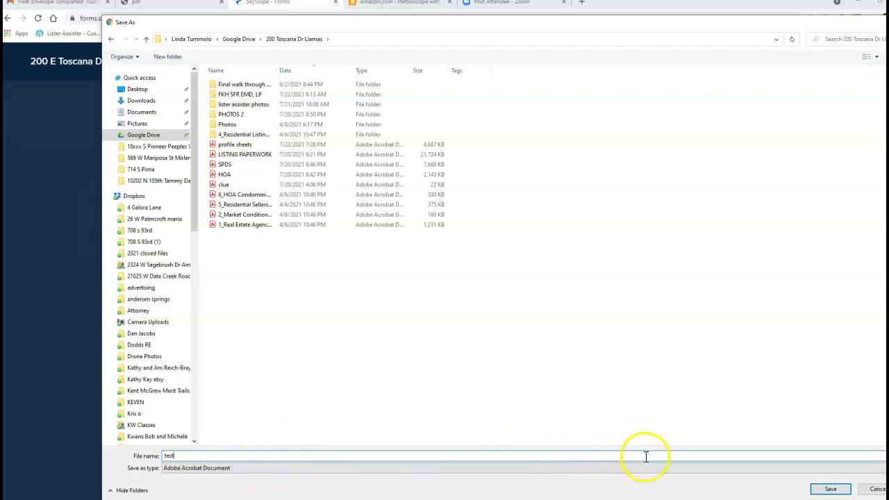
pyautogui.click(823, 491)
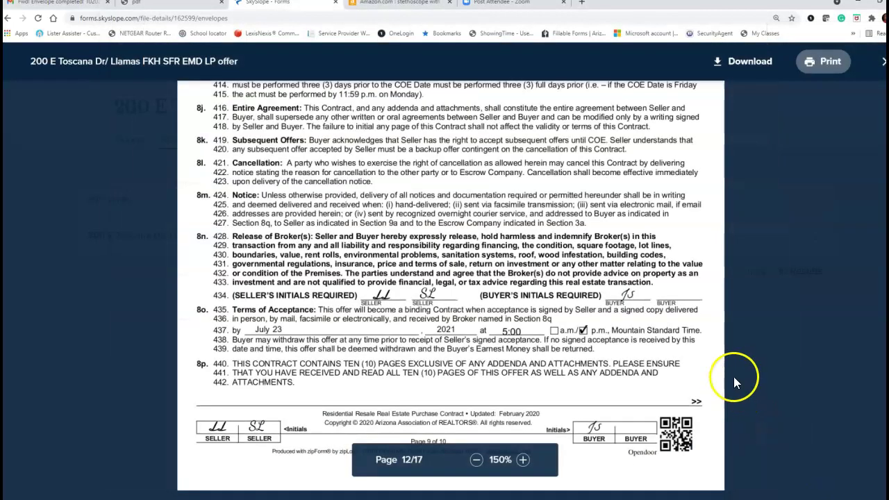
pyautogui.click(30, 8)
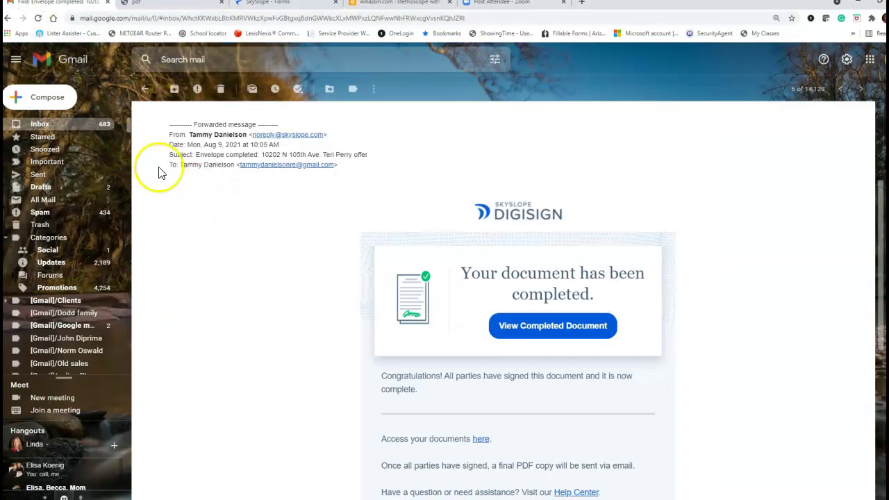
pyautogui.click(35, 98)
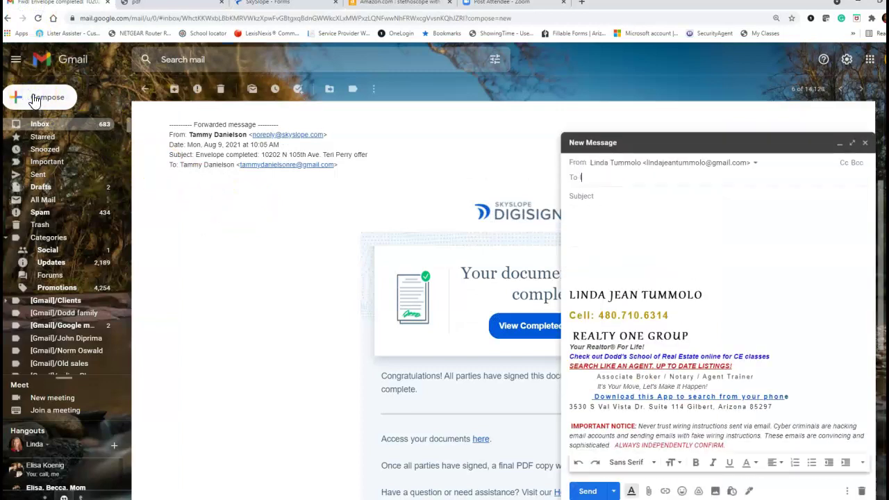
pyautogui.write('listing')
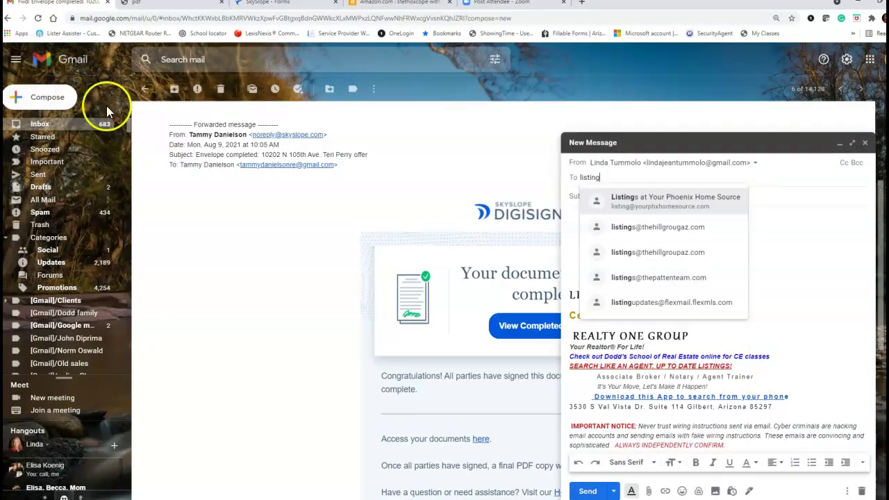
pyautogui.click(772, 192)
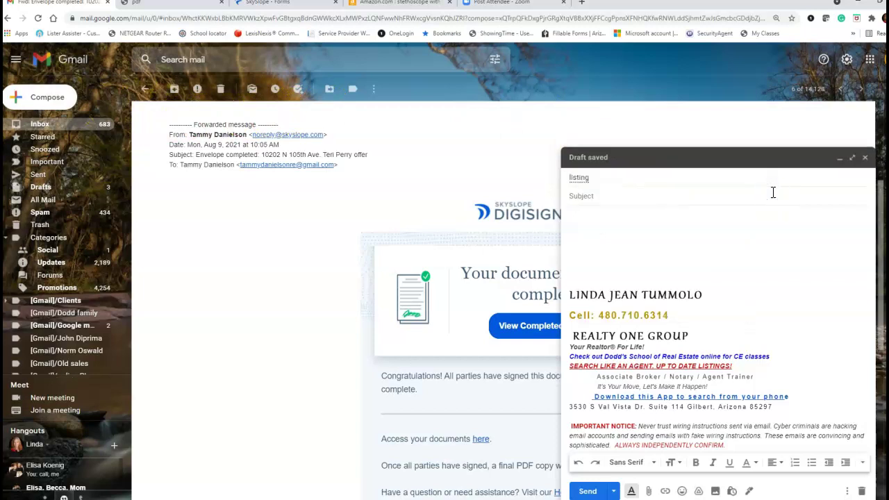
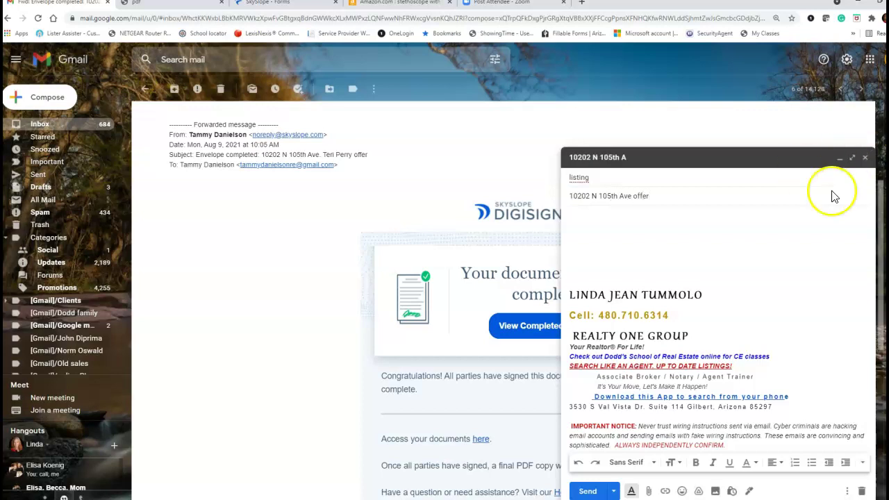
pyautogui.click(648, 490)
pyautogui.click(134, 138)
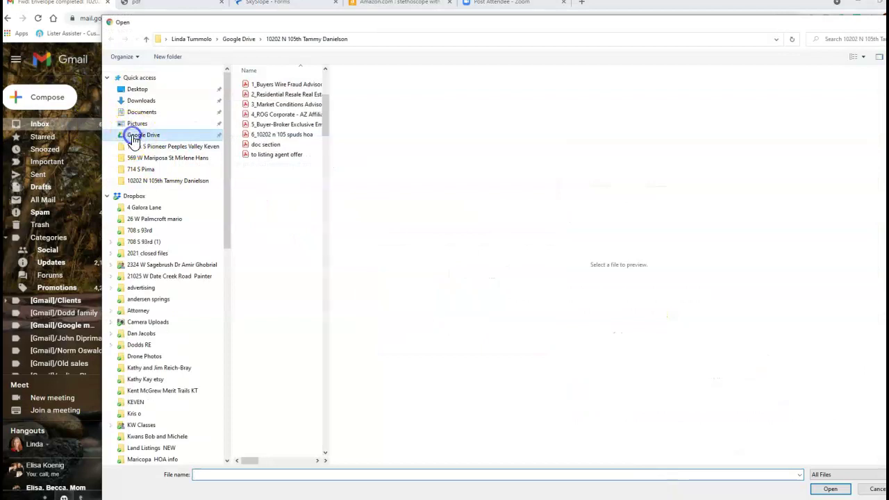
pyautogui.scroll(6, 296, 202)
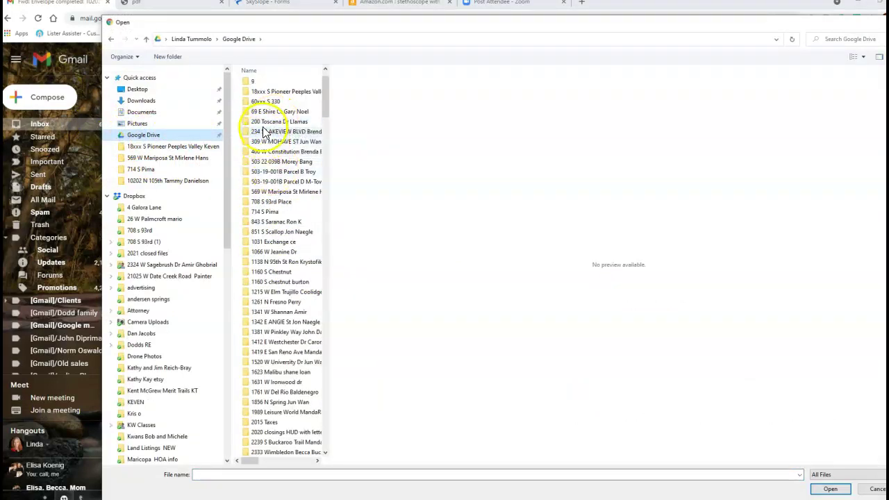
pyautogui.doubleClick(260, 122)
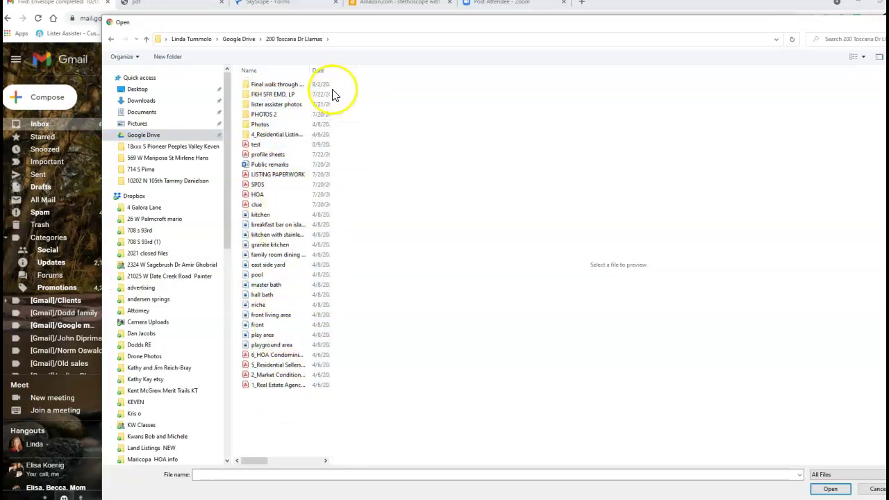
pyautogui.moveTo(331, 95); pyautogui.dragTo(453, 97)
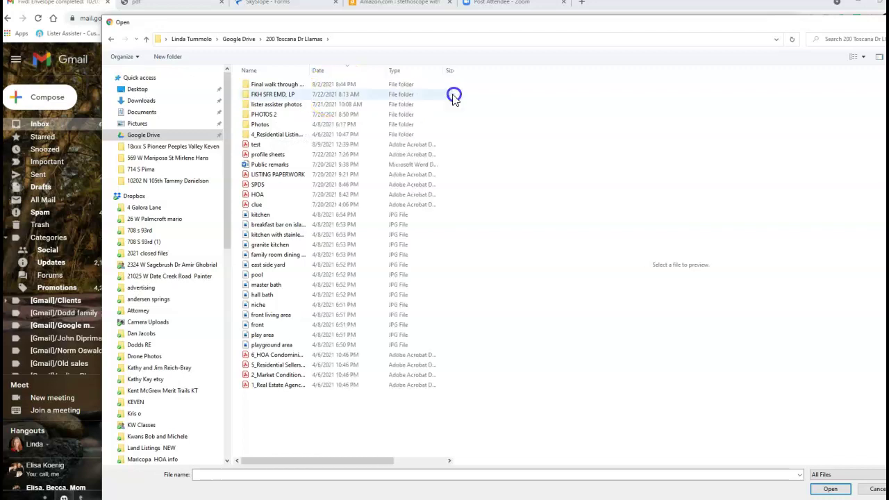
pyautogui.click(336, 72)
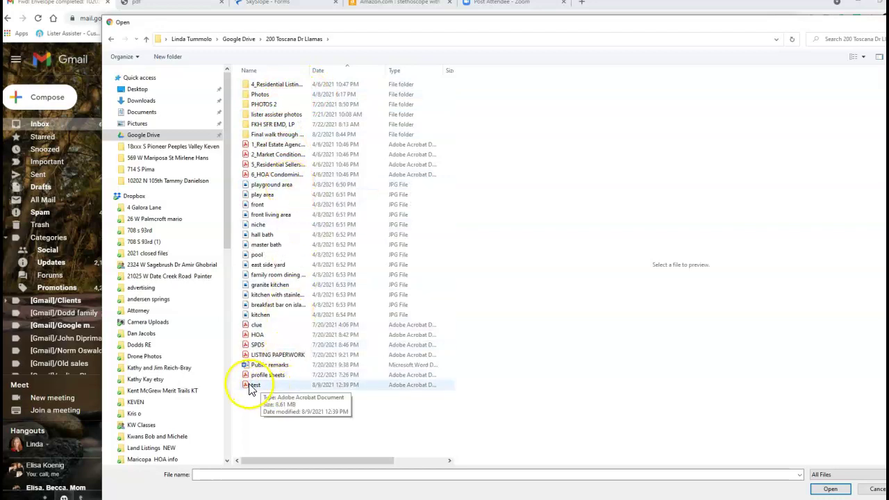
pyautogui.doubleClick(258, 386)
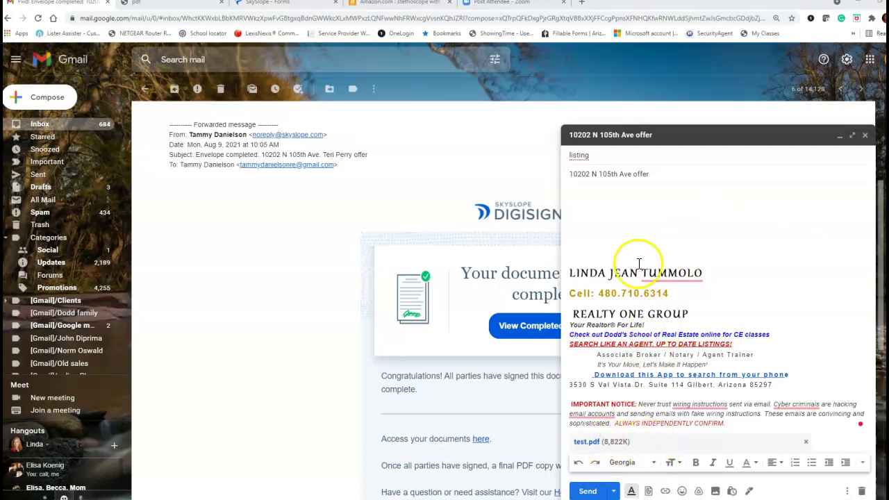
pyautogui.click(571, 202)
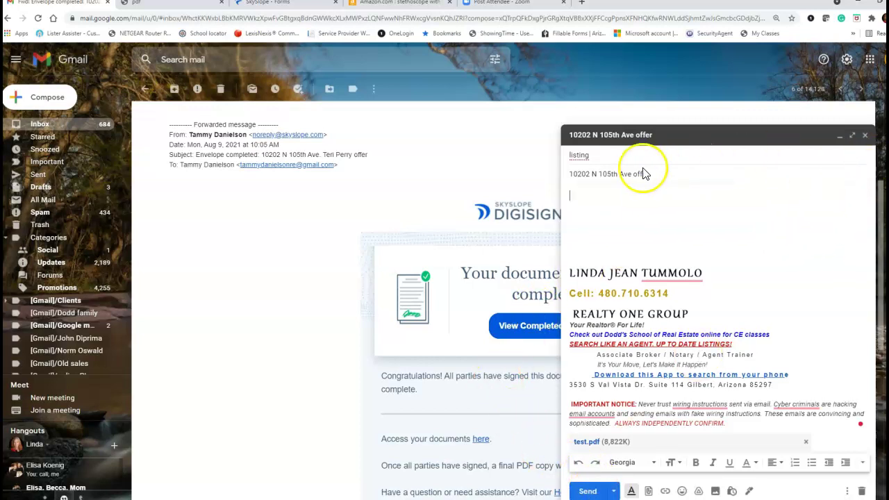
pyautogui.click(865, 135)
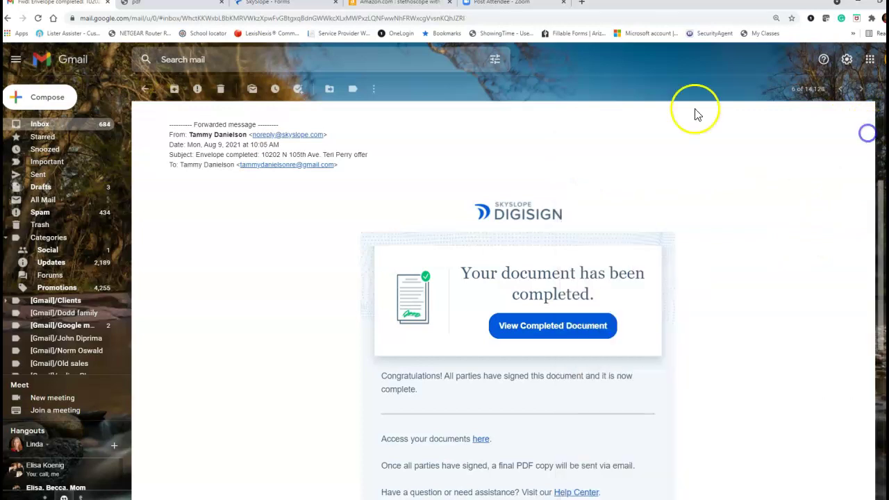